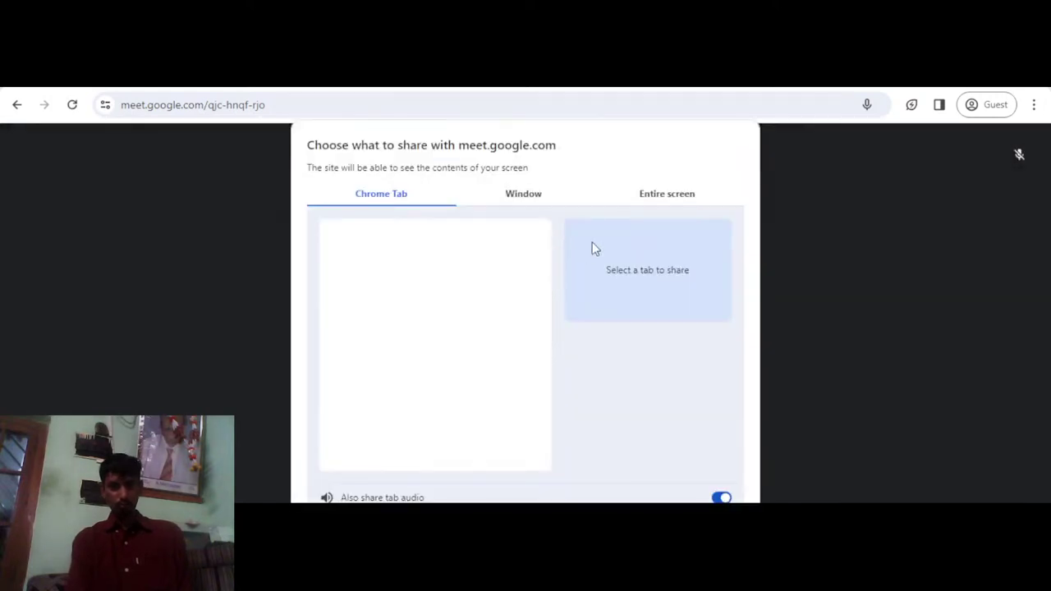
- Share the EY GDS Practice File.xlsx Excel window from Google Meet's Window list
{"action": "left_click", "coordinate": [550, 204]}
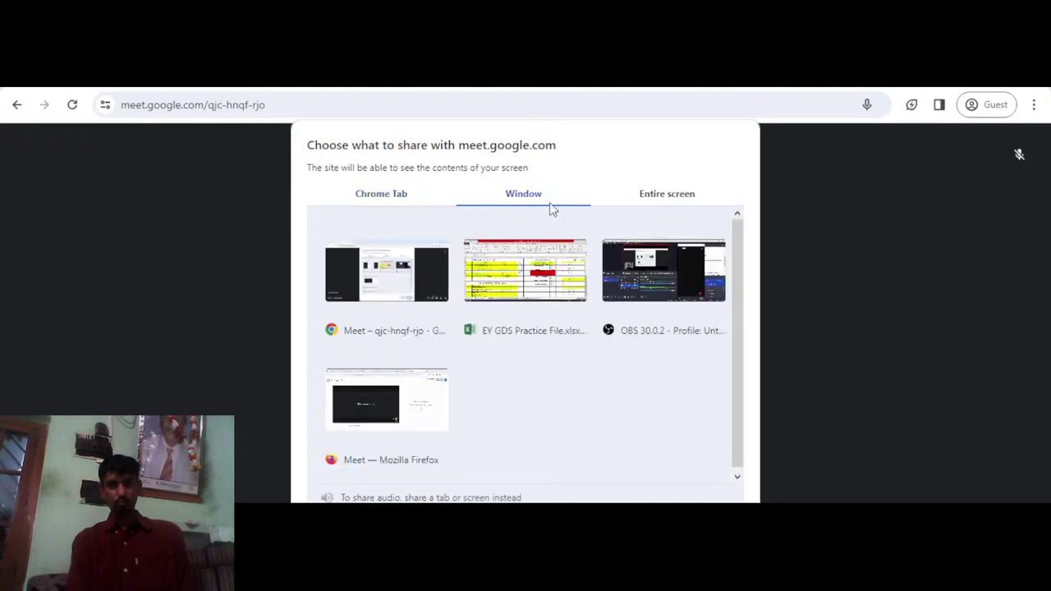
{"action": "left_click", "coordinate": [493, 298]}
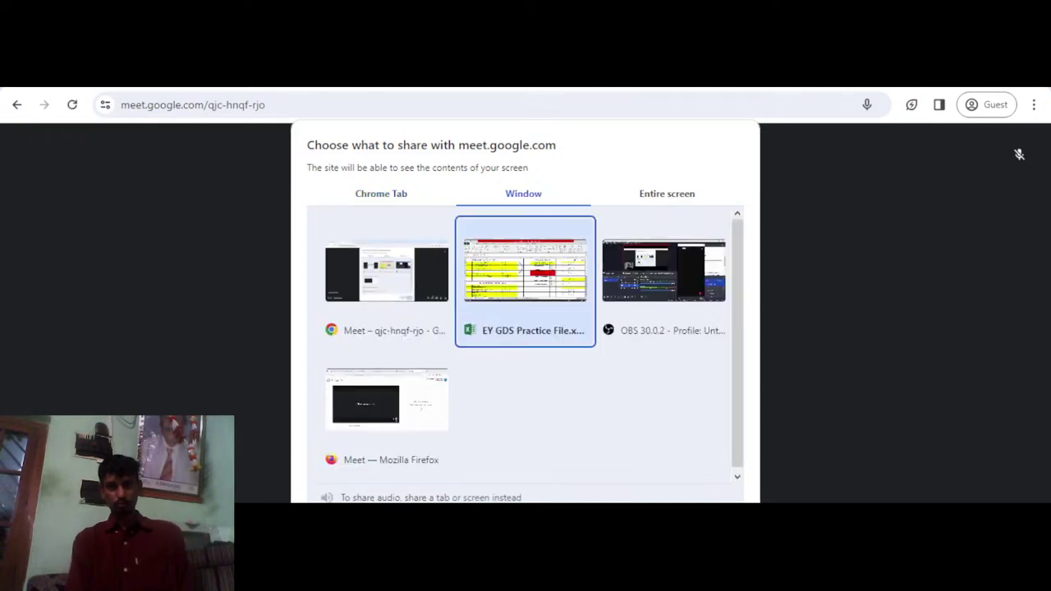
{"action": "key", "text": "Return"}
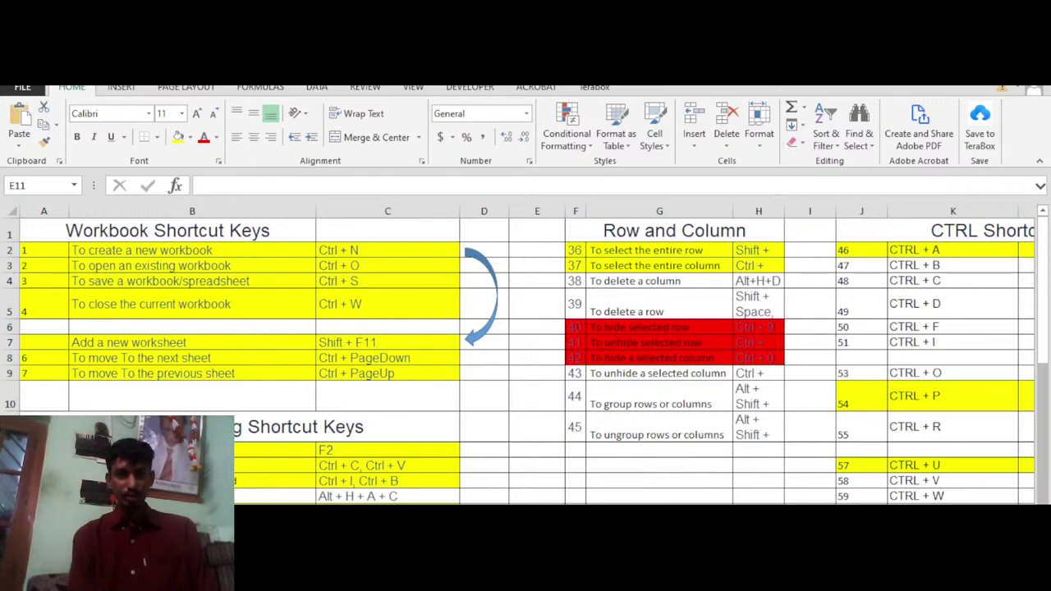
{"action": "left_click", "coordinate": [537, 427]}
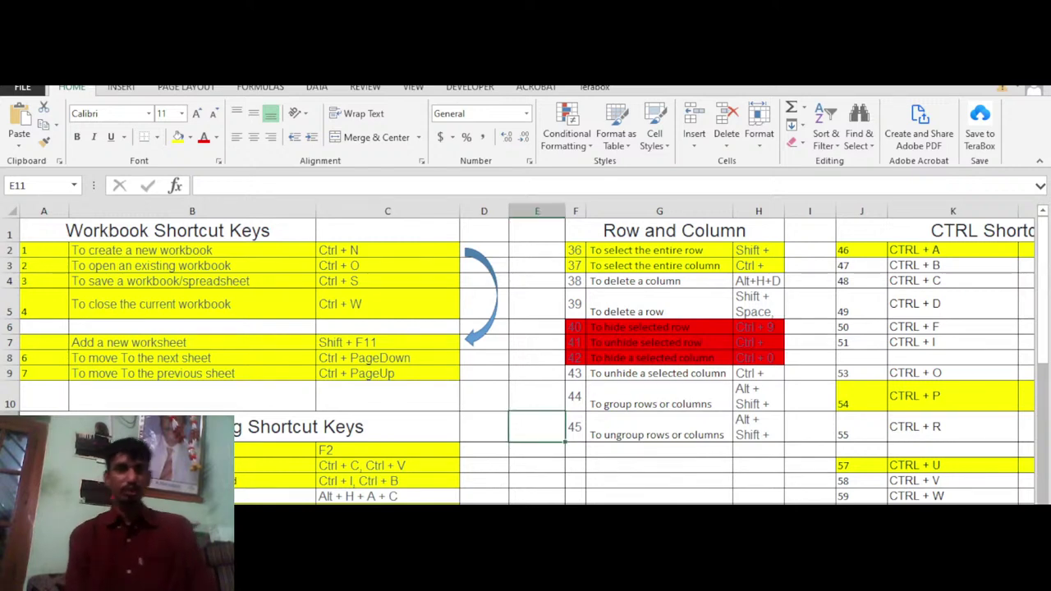
{"action": "left_click", "coordinate": [435, 396]}
{"action": "double_click", "coordinate": [441, 395]}
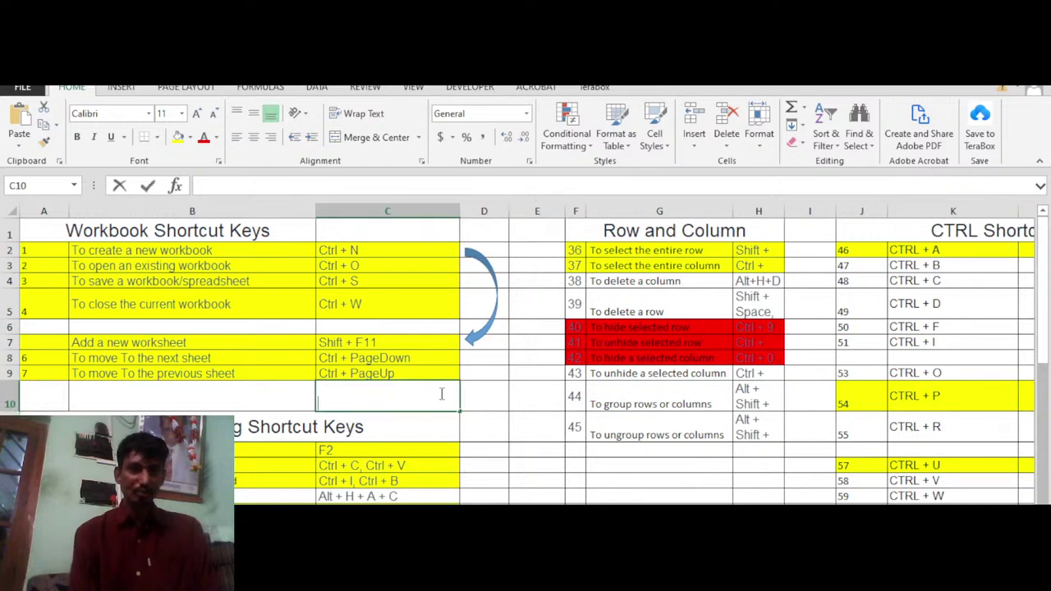
{"action": "left_click", "coordinate": [485, 403]}
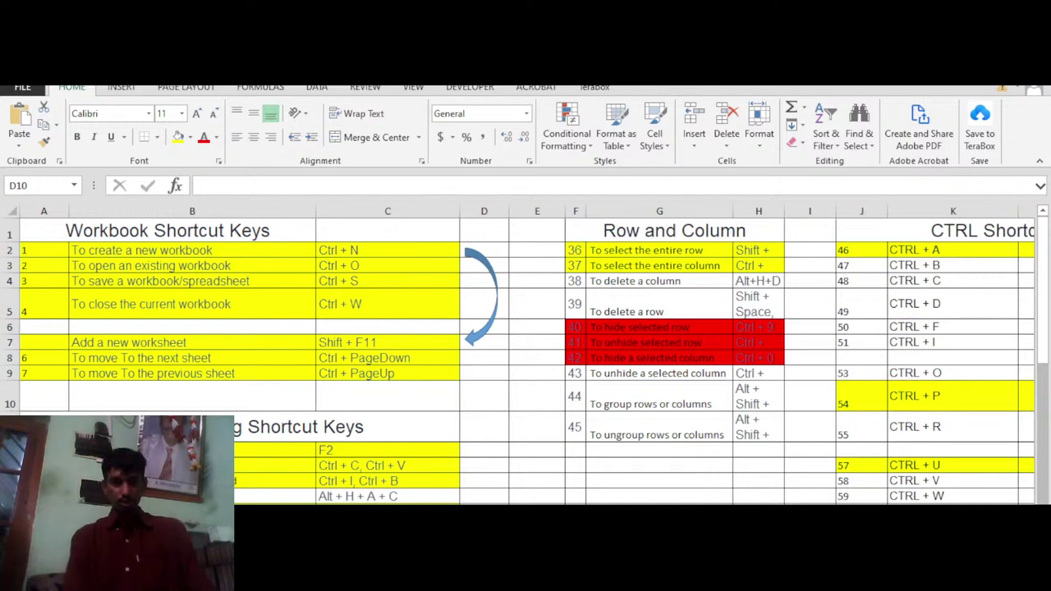
{"action": "key", "text": "alt+Tab"}
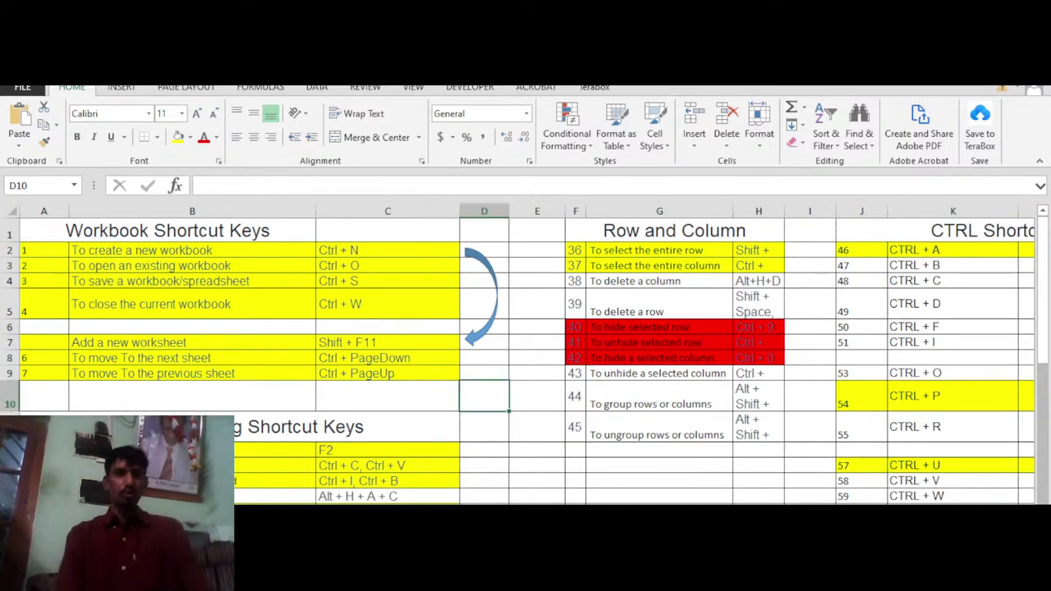
{"action": "left_click_drag", "start_coordinate": [370, 358], "coordinate": [370, 373]}
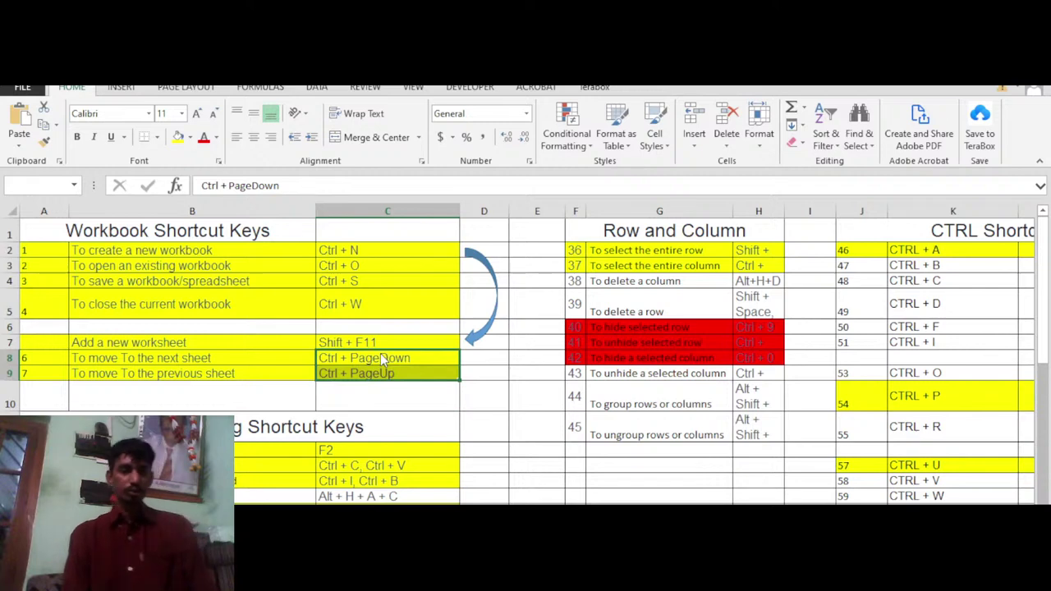
{"action": "key", "text": "Down"}
{"action": "key", "text": "shift+Down"}
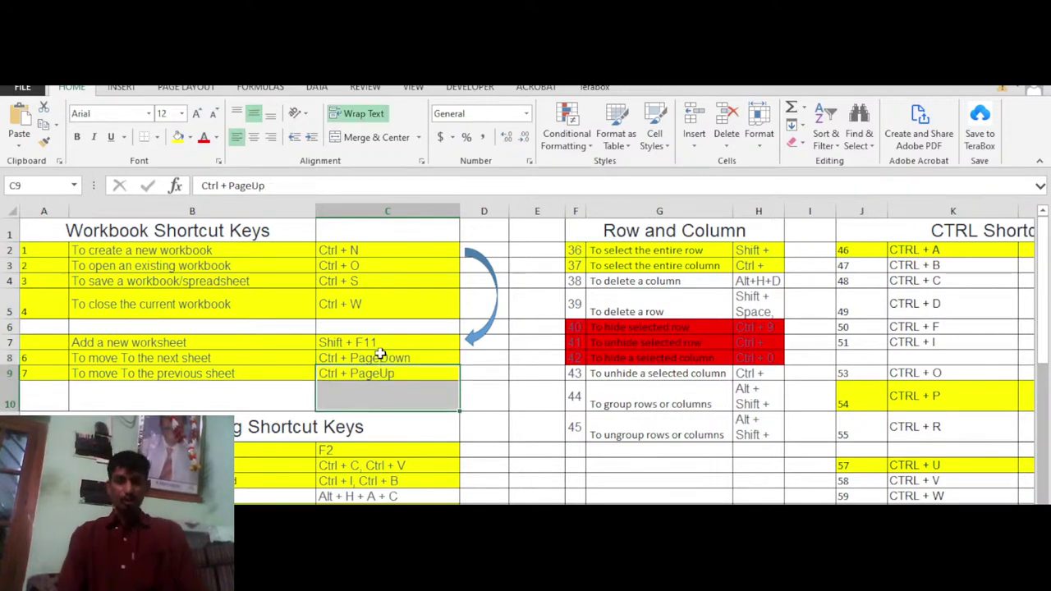
{"action": "key", "text": "Up"}
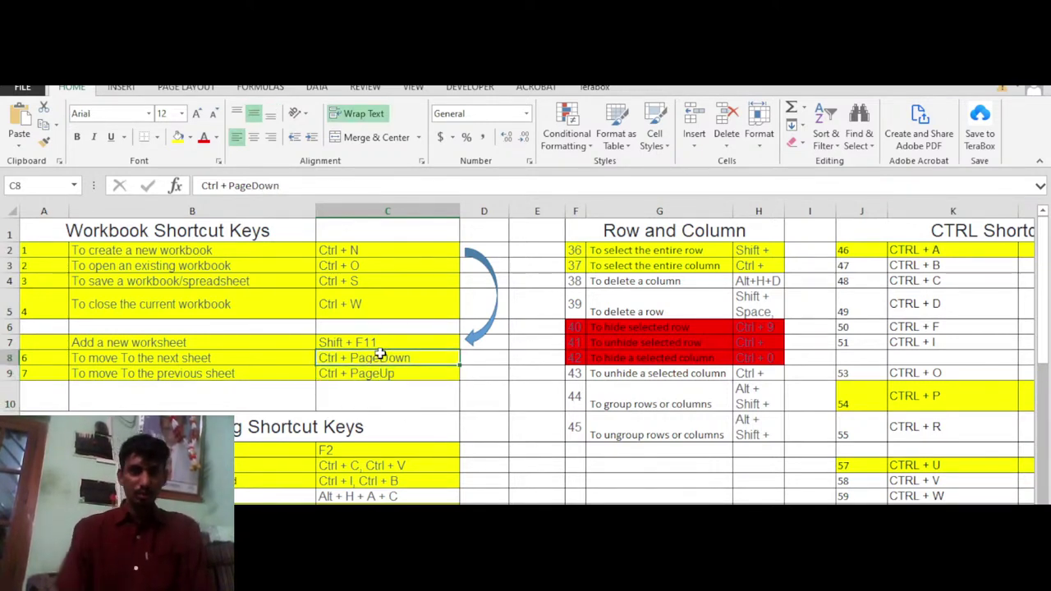
{"action": "key", "text": "Up"}
{"action": "key", "text": "Up"}
{"action": "key", "text": "Up"}
{"action": "key", "text": "Up"}
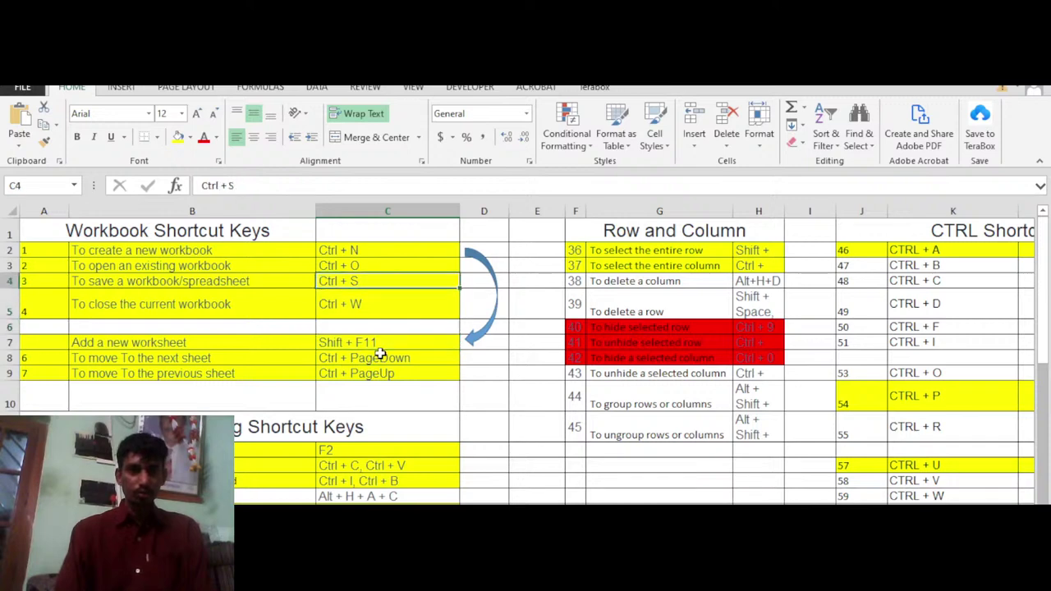
{"action": "key", "text": "Up"}
{"action": "key", "text": "Up"}
{"action": "key", "text": "Left"}
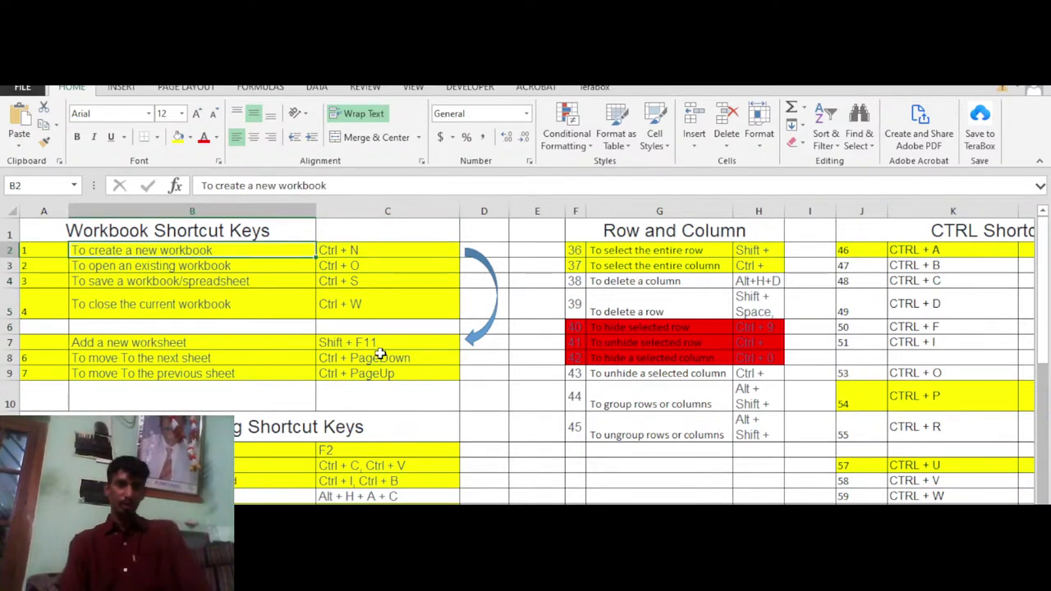
{"action": "key", "text": "Right"}
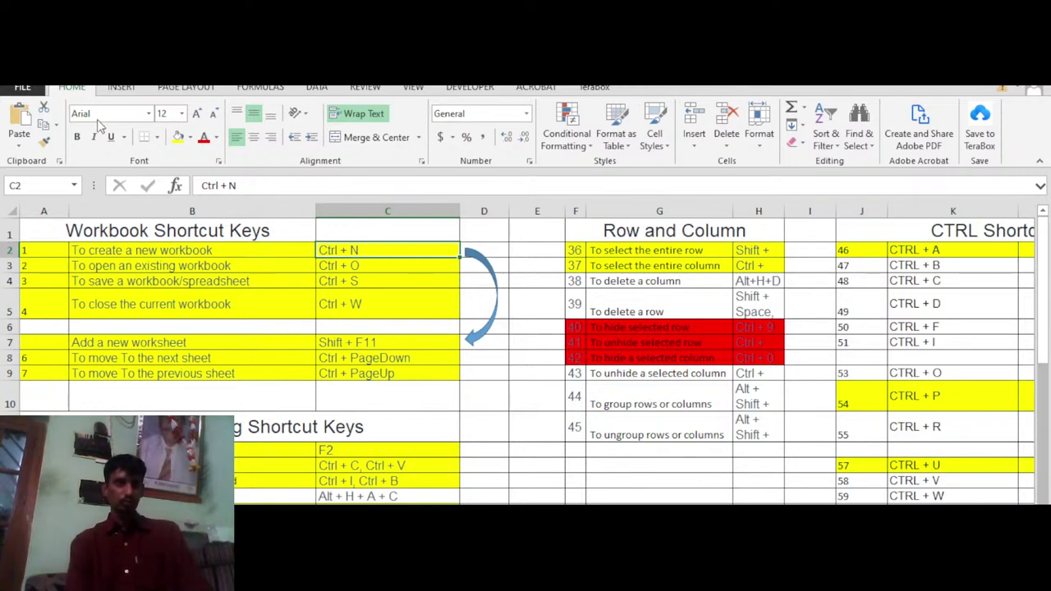
- Create a new blank workbook from File > New
{"action": "left_click", "coordinate": [24, 89]}
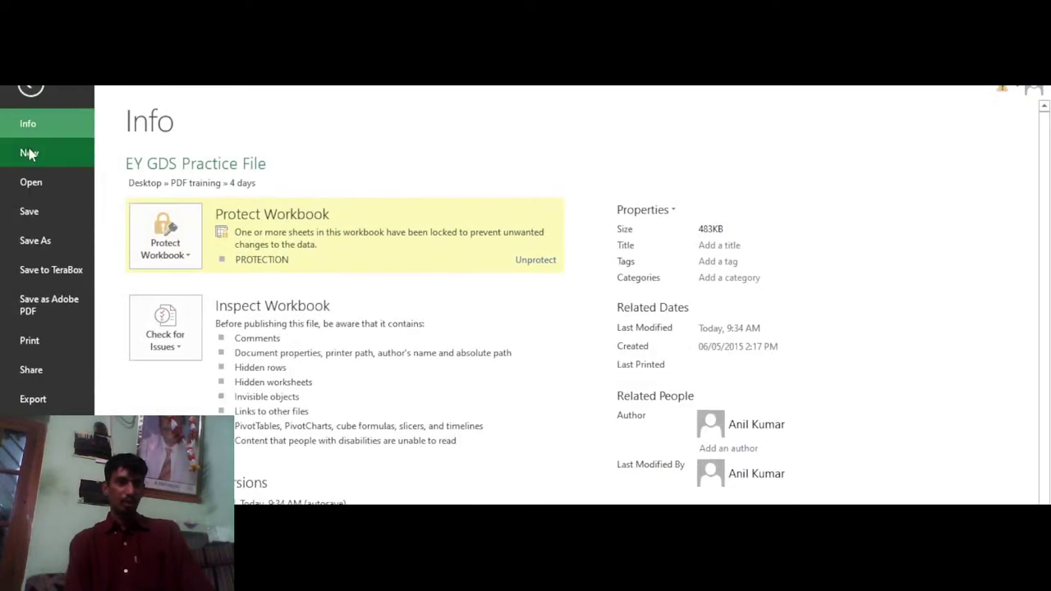
{"action": "left_click", "coordinate": [29, 154]}
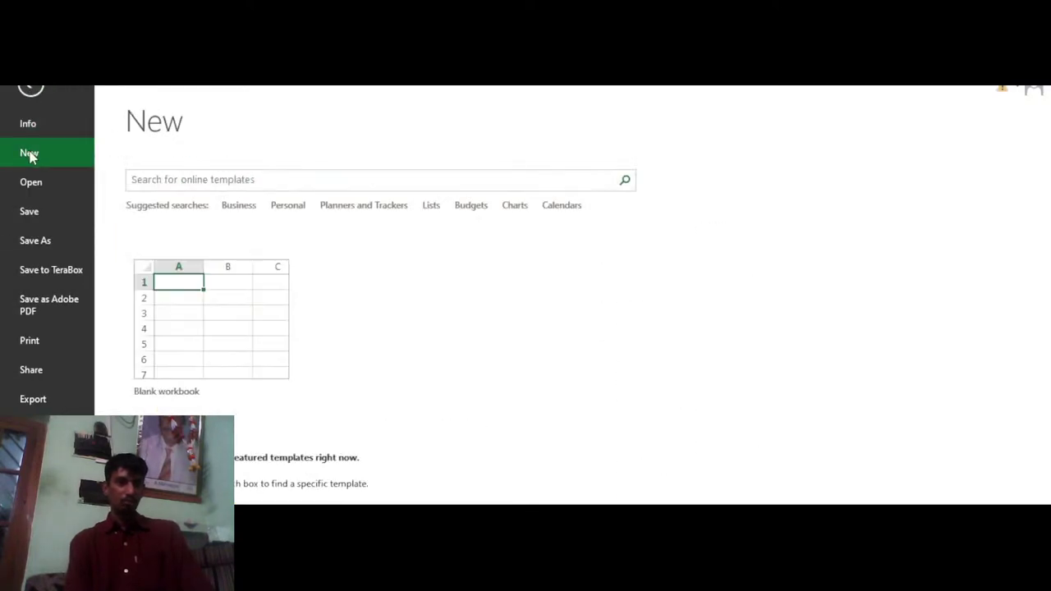
{"action": "left_click", "coordinate": [229, 341]}
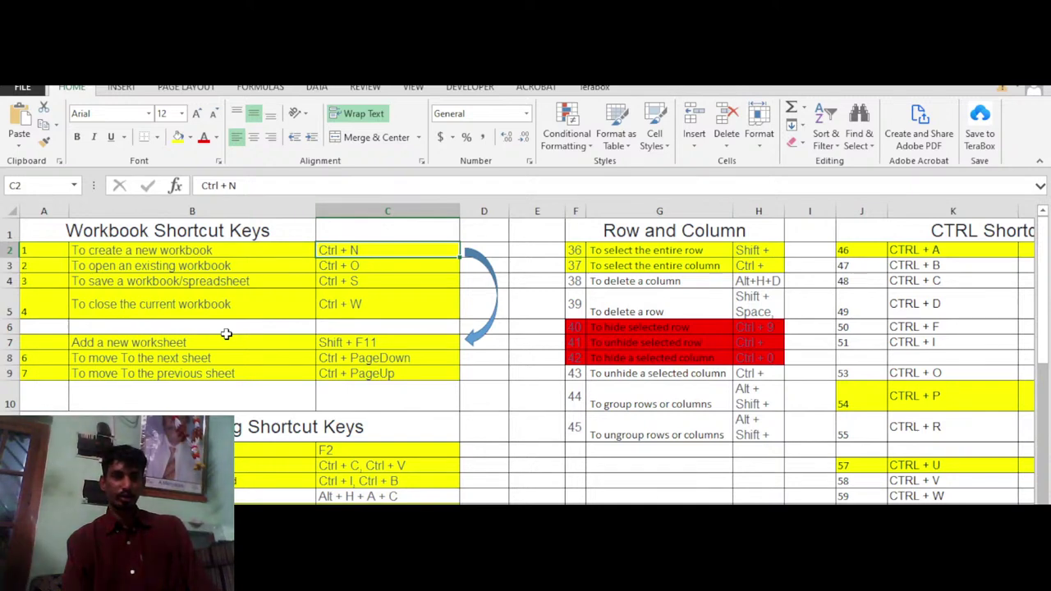
- Show the Recent Workbooks list on the Open page and scroll it back to the top
{"action": "key", "text": "ctrl+n"}
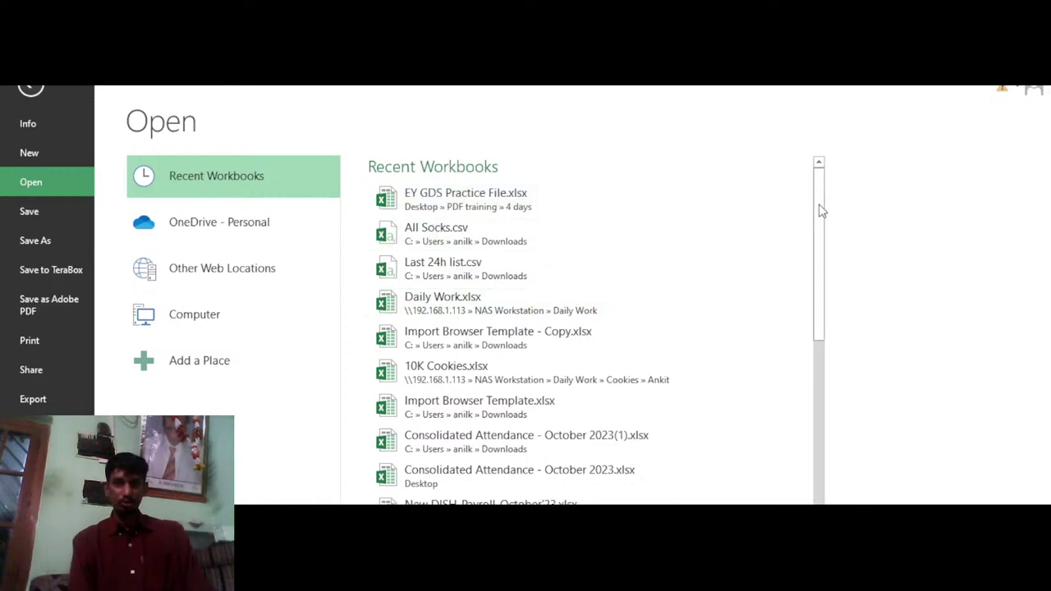
{"action": "left_click_drag", "start_coordinate": [818, 211], "coordinate": [817, 421]}
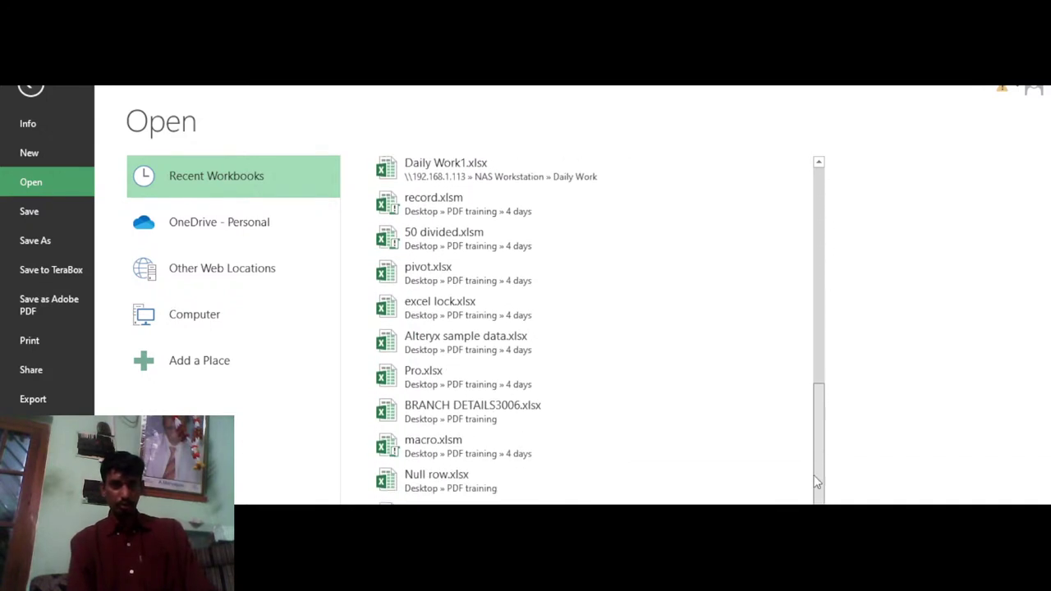
{"action": "left_click_drag", "start_coordinate": [814, 414], "coordinate": [818, 205]}
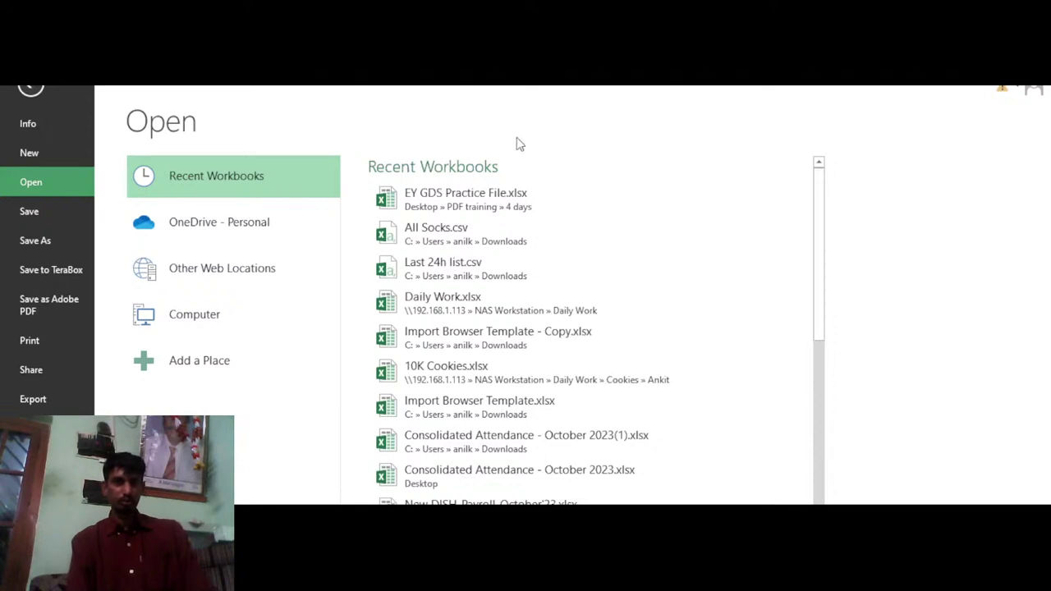
- Leave the Open page and select cell B4 on the Workbook Shortcut Keys sheet
{"action": "left_click", "coordinate": [31, 88]}
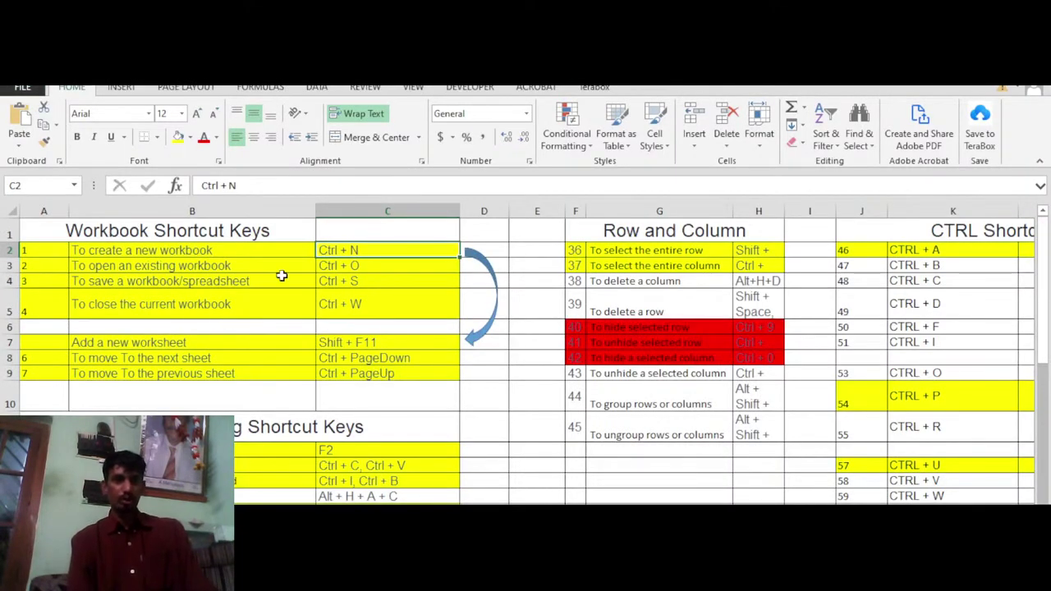
{"action": "left_click", "coordinate": [282, 281]}
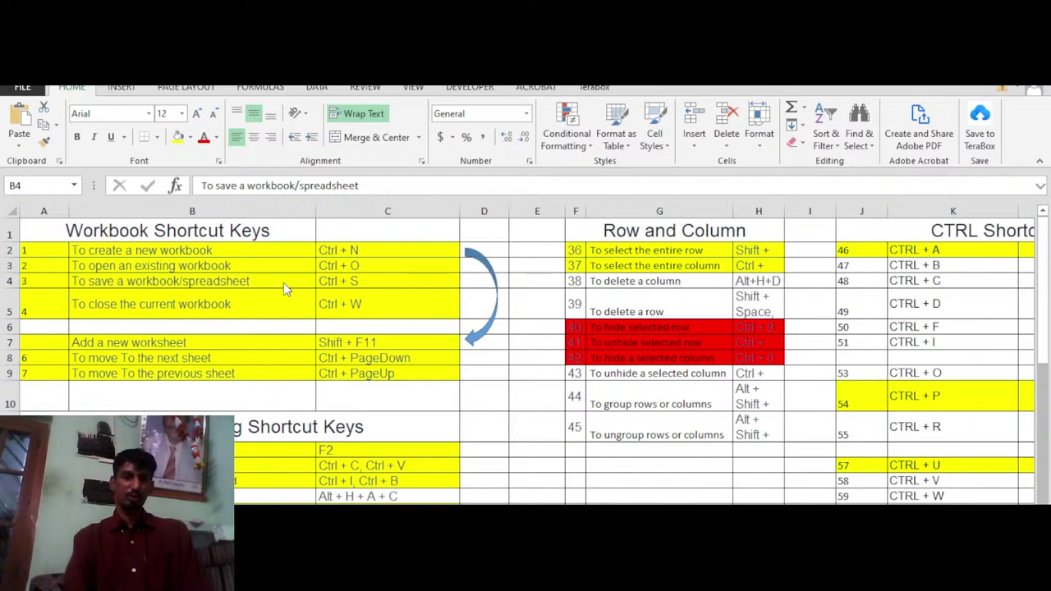
{"action": "left_click", "coordinate": [283, 283]}
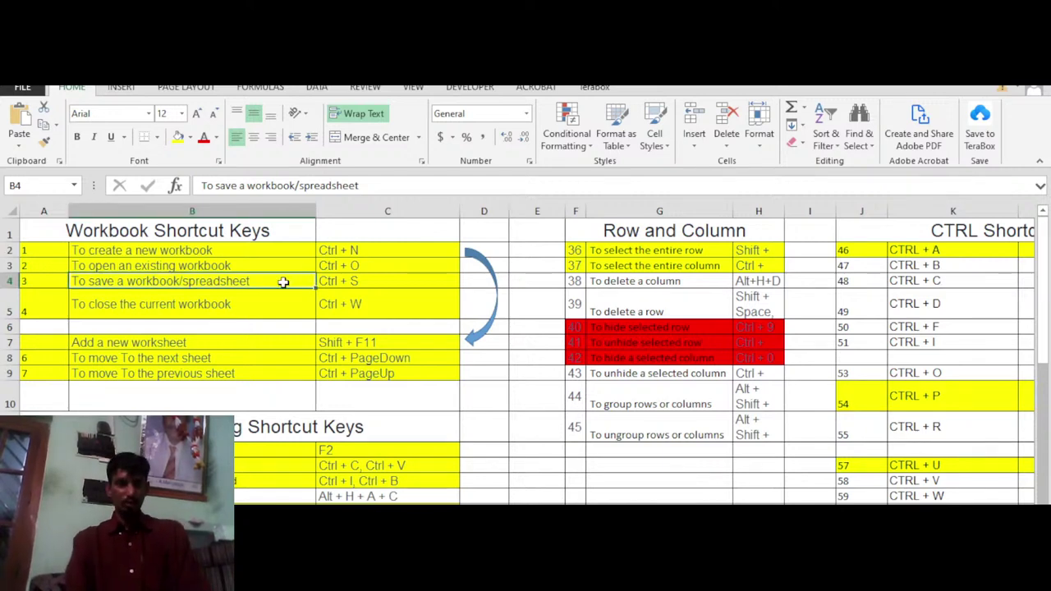
{"action": "key", "text": "Down"}
{"action": "key", "text": "Down"}
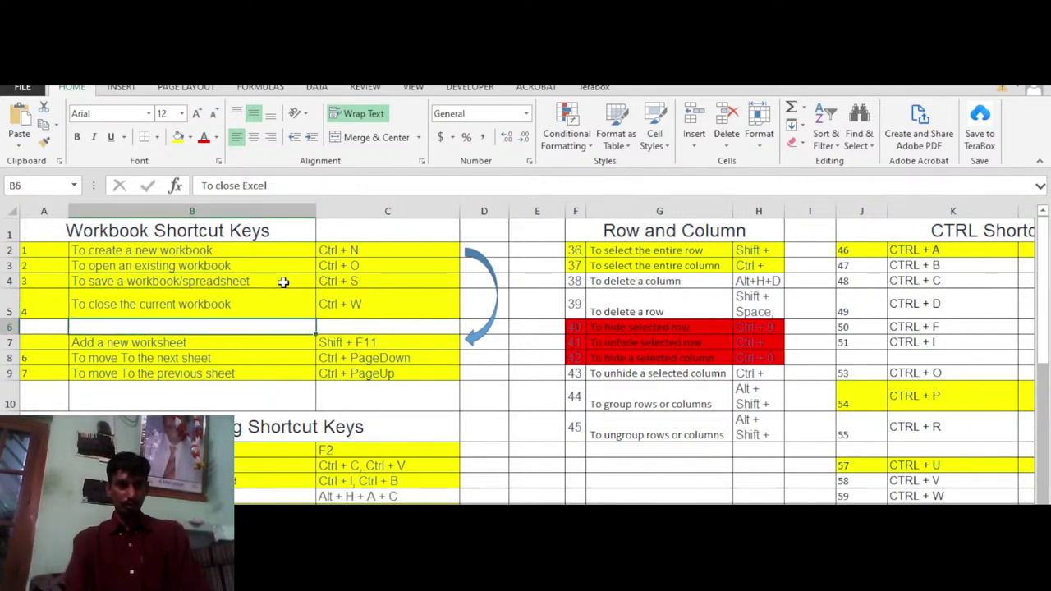
{"action": "key", "text": "Down"}
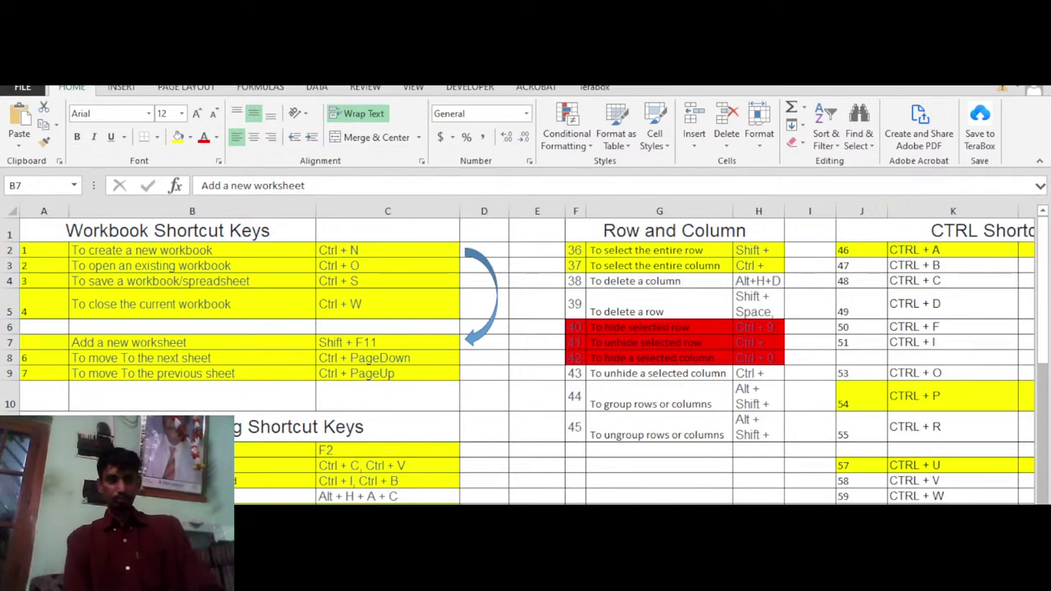
{"action": "left_click", "coordinate": [192, 343]}
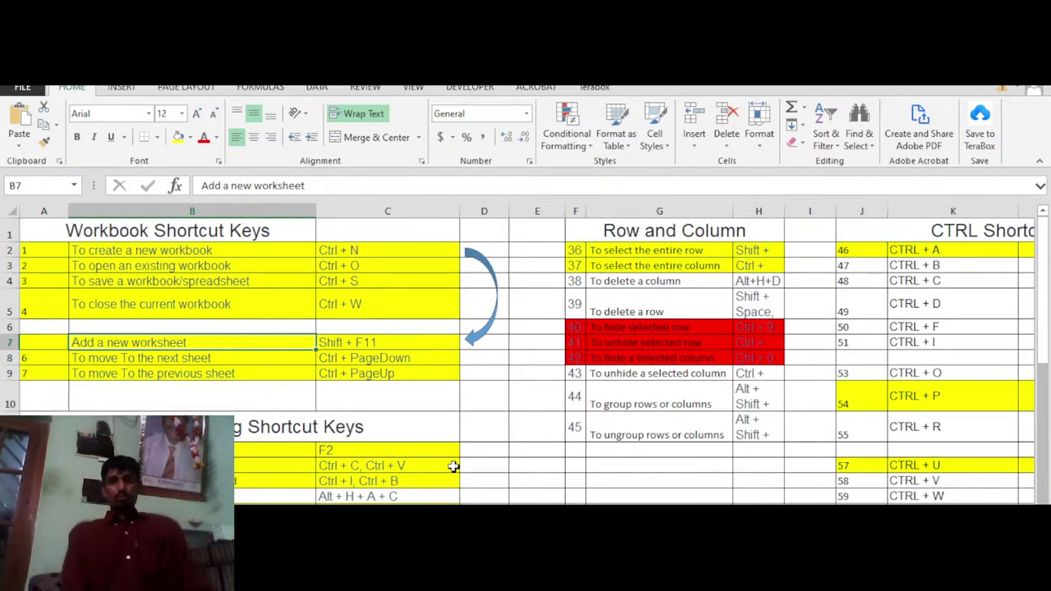
{"action": "left_click", "coordinate": [484, 528]}
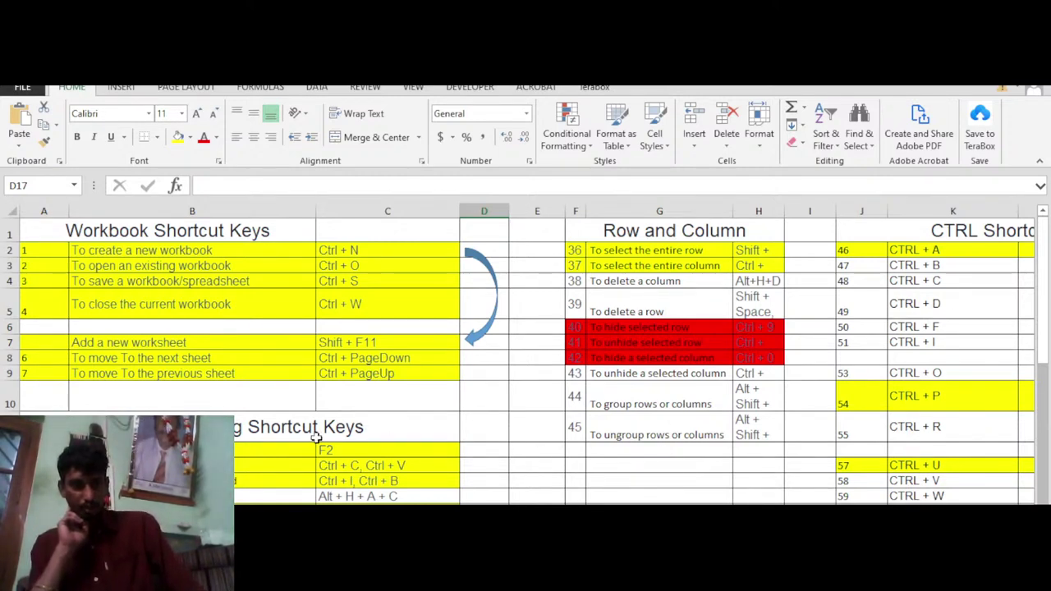
- Step down from B15 through the formatting shortcuts, then move to the next sheet with Ctrl+PageDown
{"action": "left_click", "coordinate": [262, 492]}
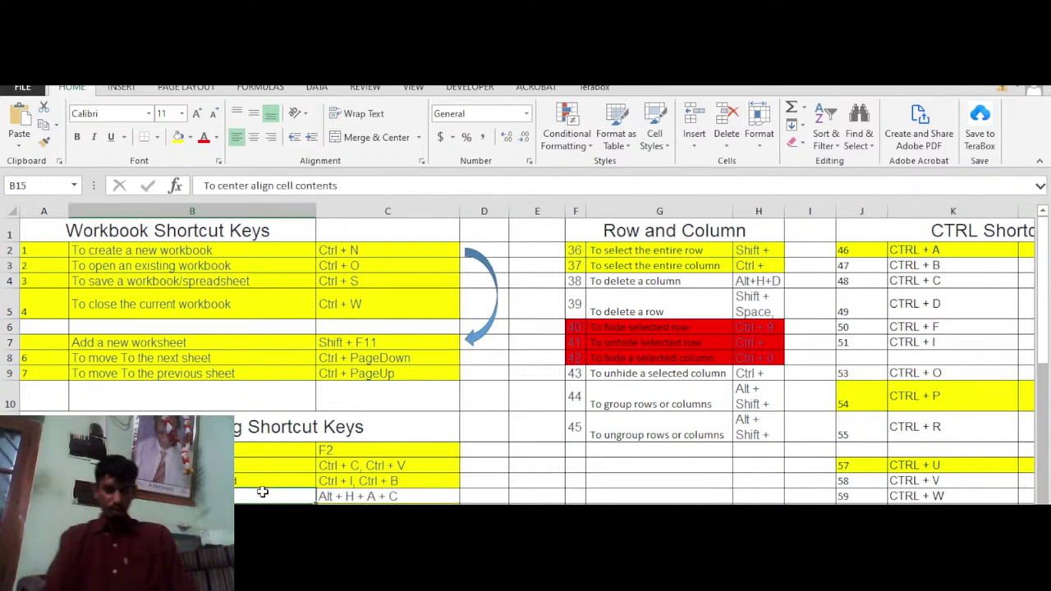
{"action": "key", "text": "Down"}
{"action": "key", "text": "Down"}
{"action": "key", "text": "Down"}
{"action": "key", "text": "Down"}
{"action": "key", "text": "Down"}
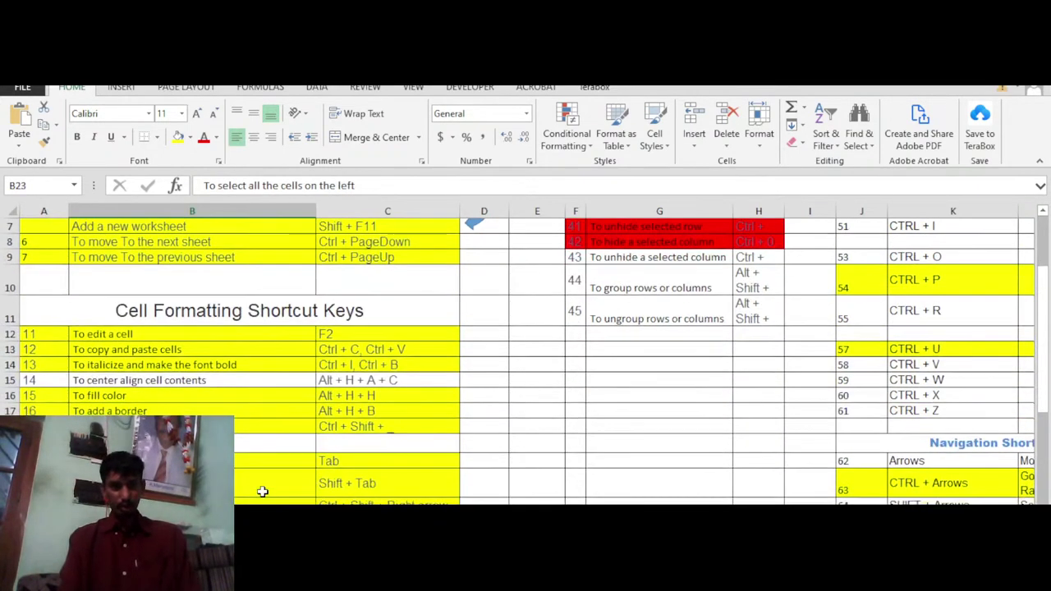
{"action": "key", "text": "Down"}
{"action": "key", "text": "Down"}
{"action": "key", "text": "Down"}
{"action": "key", "text": "Down"}
{"action": "key", "text": "Down"}
{"action": "key", "text": "Down"}
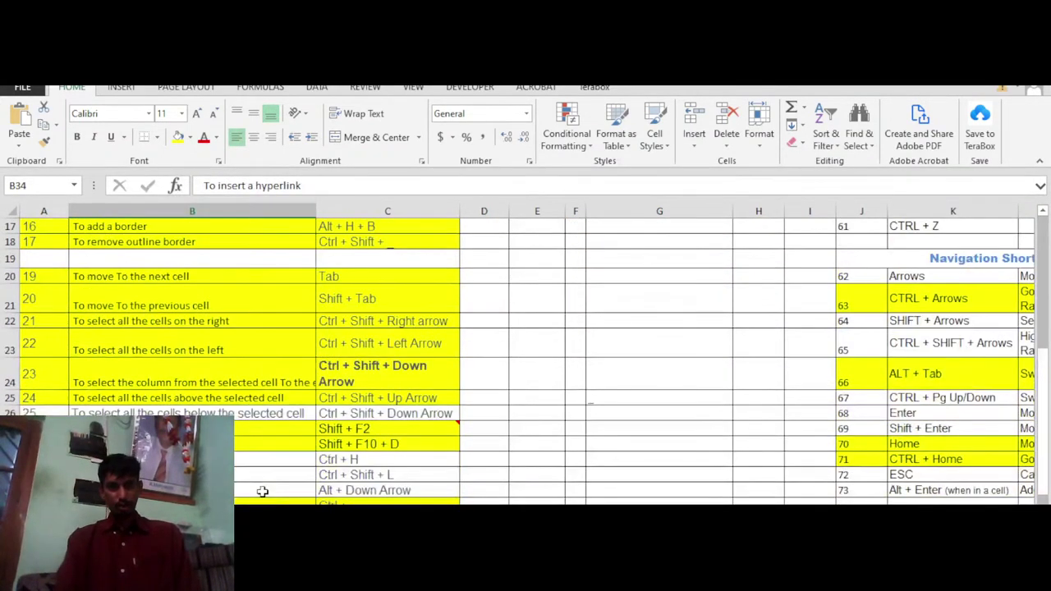
{"action": "key", "text": "ctrl+Page_Down"}
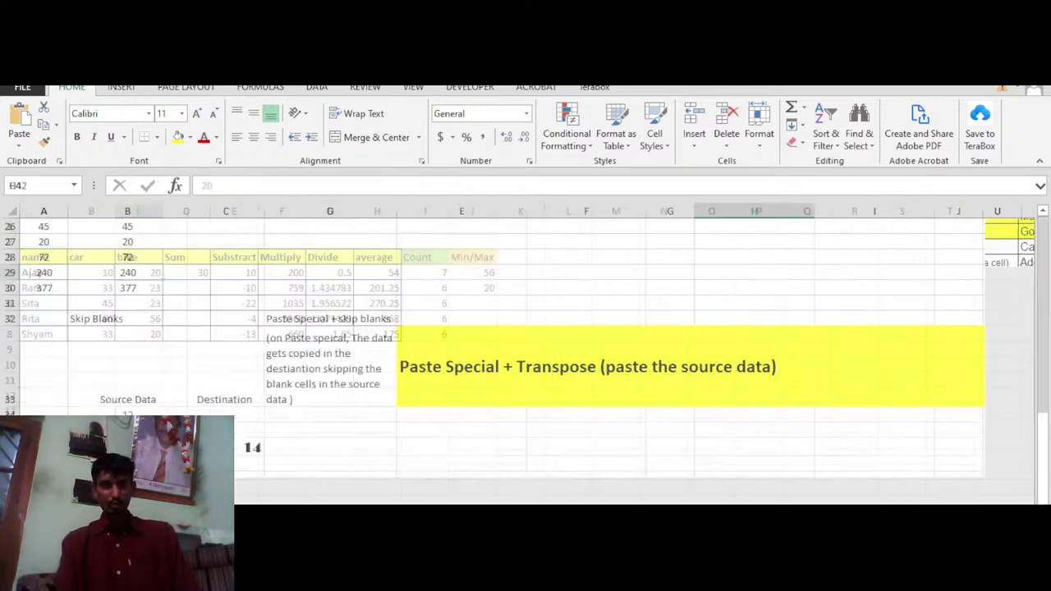
{"action": "left_click", "coordinate": [384, 490]}
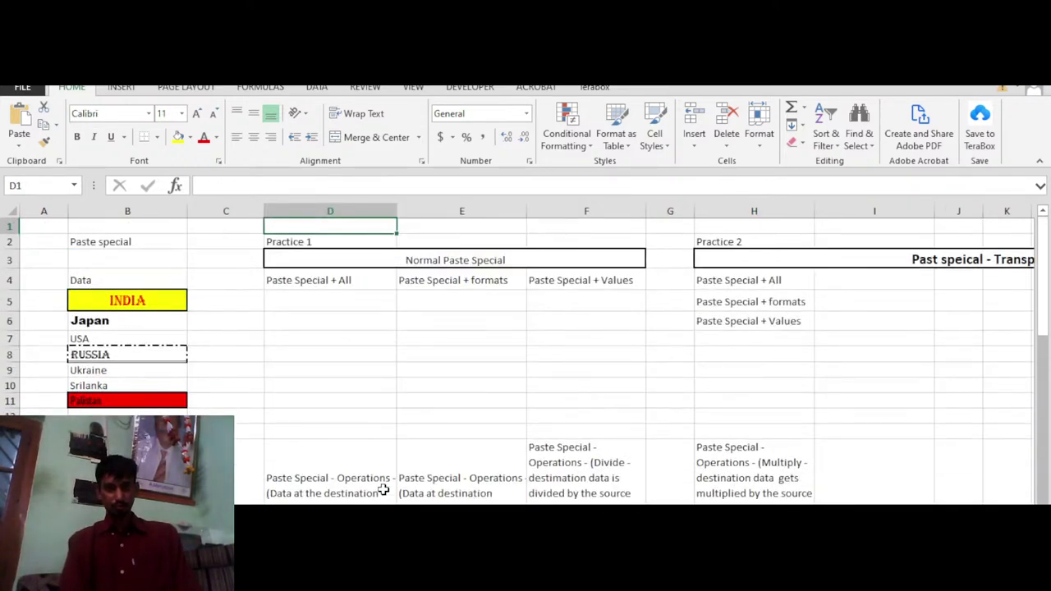
{"action": "key", "text": "Down"}
{"action": "key", "text": "Down"}
{"action": "key", "text": "Down"}
{"action": "key", "text": "Down"}
{"action": "key", "text": "Down"}
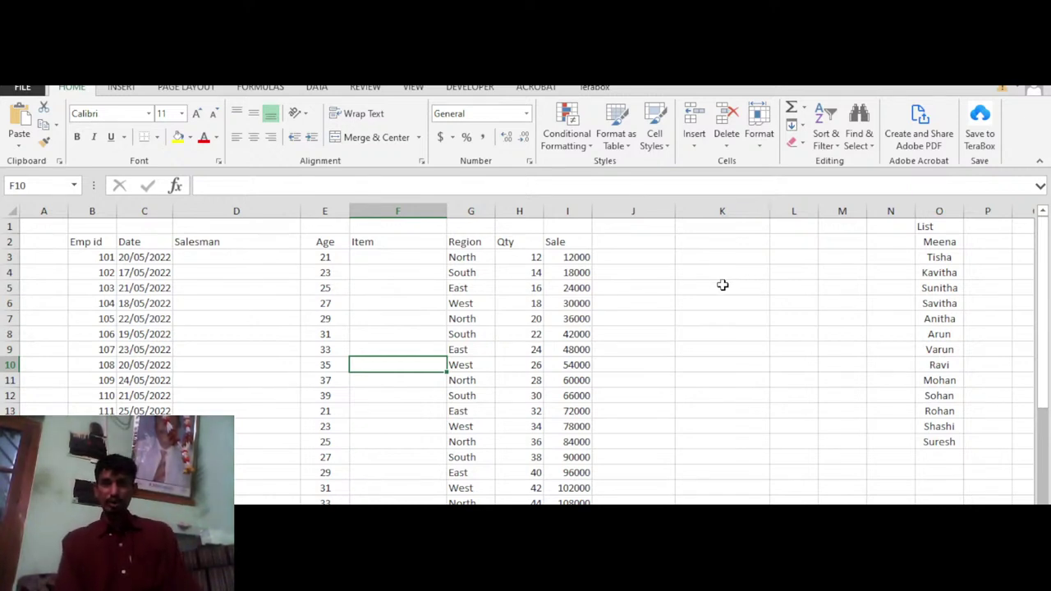
- Select the four Region values North to West (G3:G6) and copy them
{"action": "left_click", "coordinate": [720, 269]}
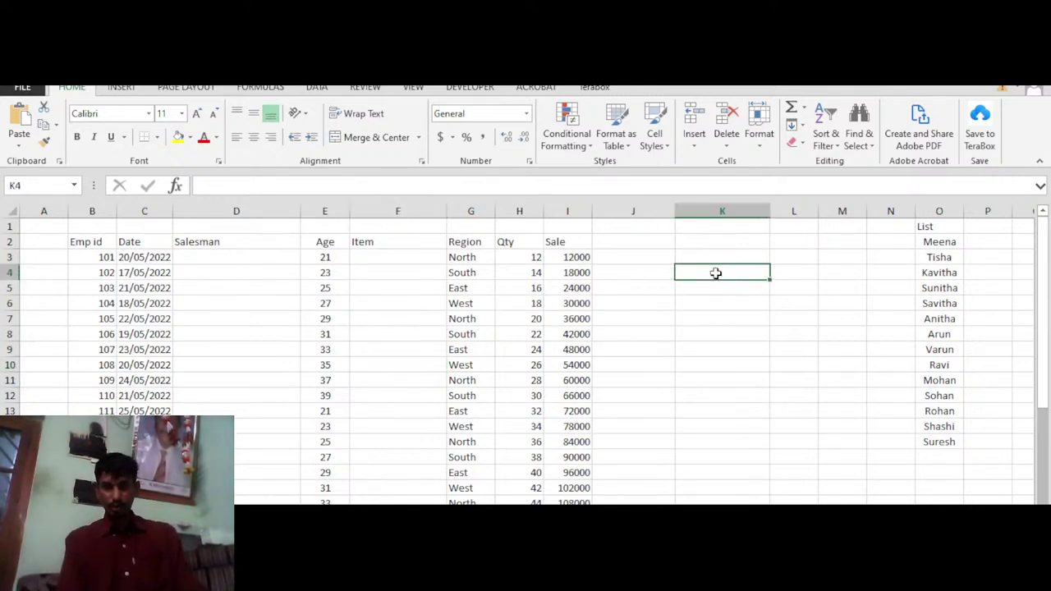
{"action": "left_click_drag", "start_coordinate": [642, 277], "coordinate": [508, 285]}
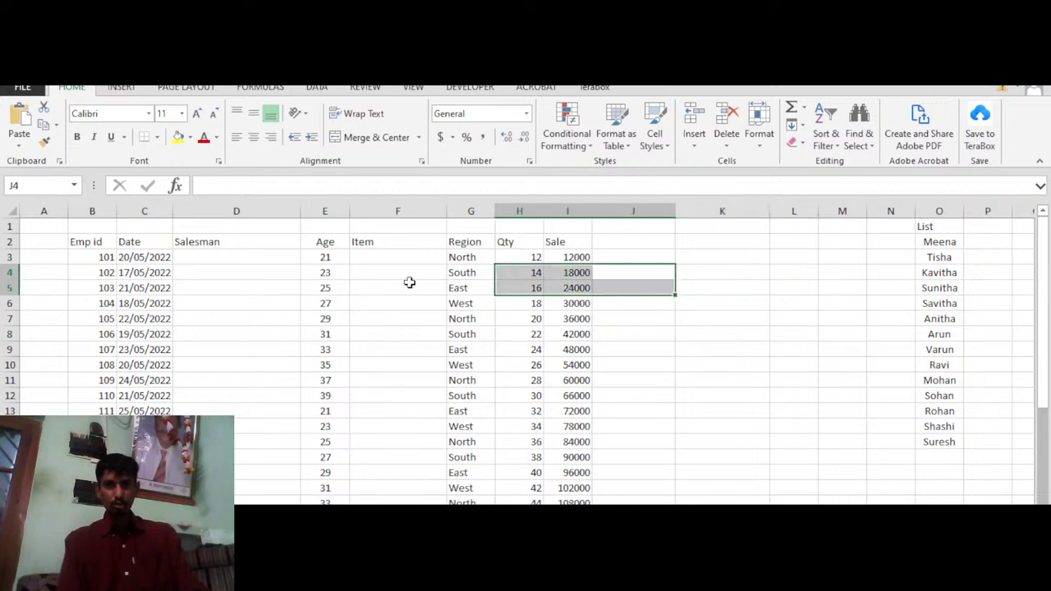
{"action": "left_click", "coordinate": [413, 258]}
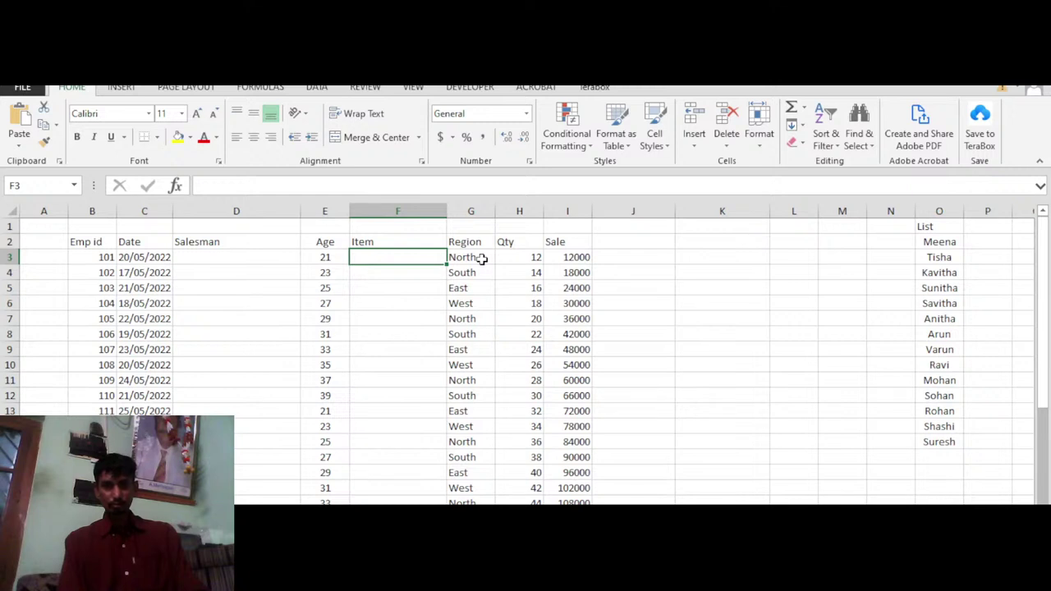
{"action": "left_click", "coordinate": [480, 259]}
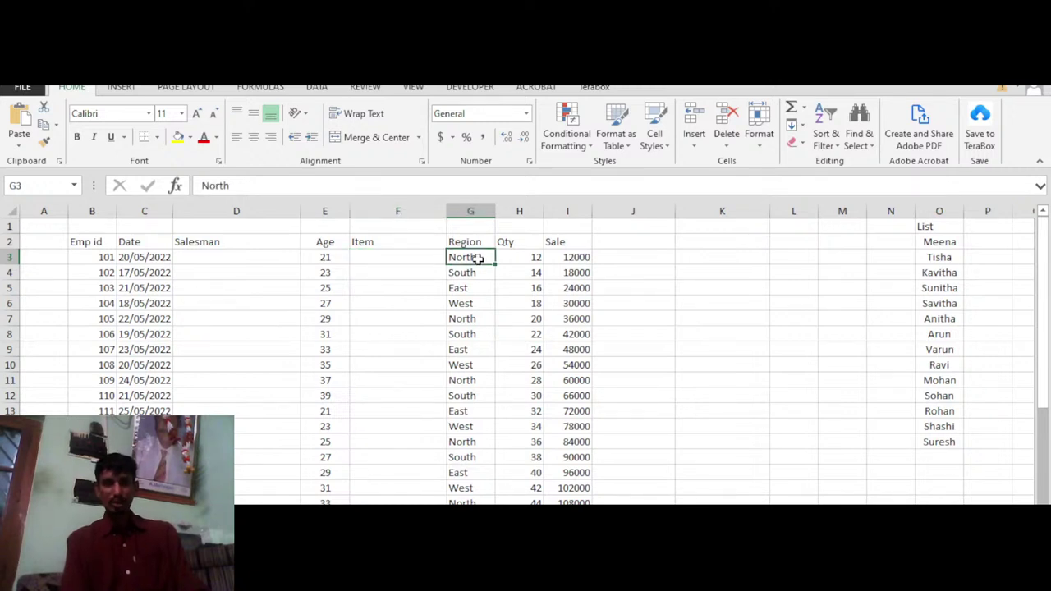
{"action": "key", "text": "Down"}
{"action": "key", "text": "Down"}
{"action": "key", "text": "Down"}
{"action": "key", "text": "Down"}
{"action": "key", "text": "Down"}
{"action": "key", "text": "Down"}
{"action": "key", "text": "Down"}
{"action": "key", "text": "Down"}
{"action": "key", "text": "Down"}
{"action": "key", "text": "Down"}
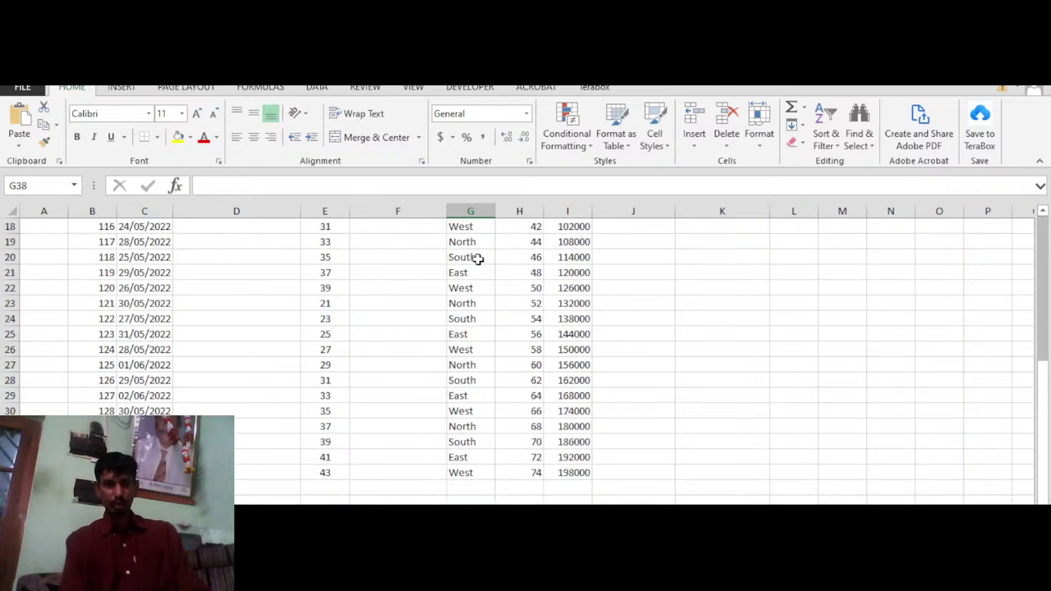
{"action": "key", "text": "Up"}
{"action": "key", "text": "Up"}
{"action": "key", "text": "Up"}
{"action": "key", "text": "Up"}
{"action": "key", "text": "Up"}
{"action": "key", "text": "Up"}
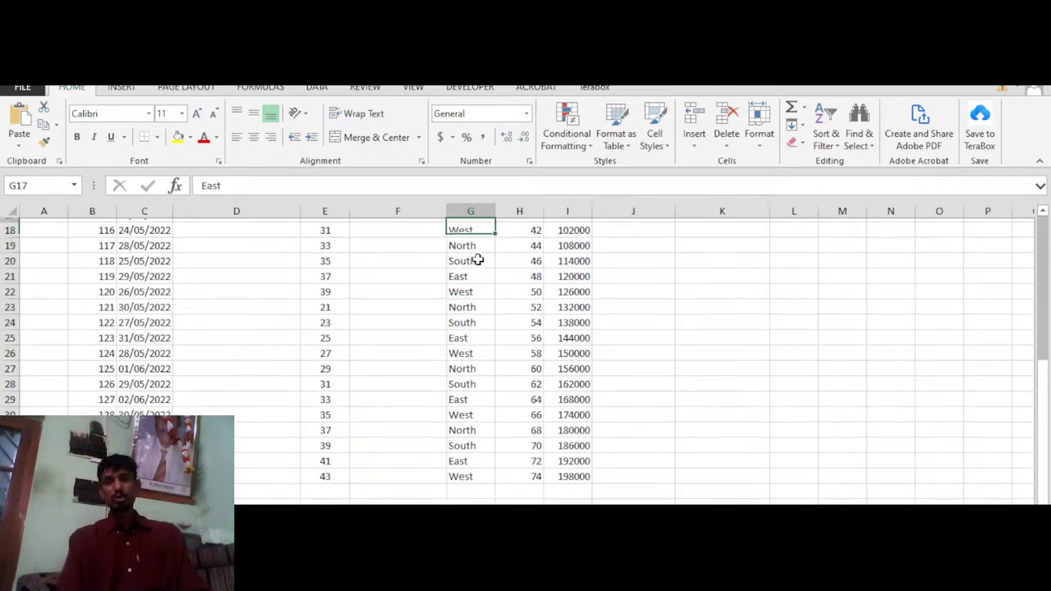
{"action": "key", "text": "Up"}
{"action": "key", "text": "Up"}
{"action": "key", "text": "Up"}
{"action": "key", "text": "Down"}
{"action": "key", "text": "Down"}
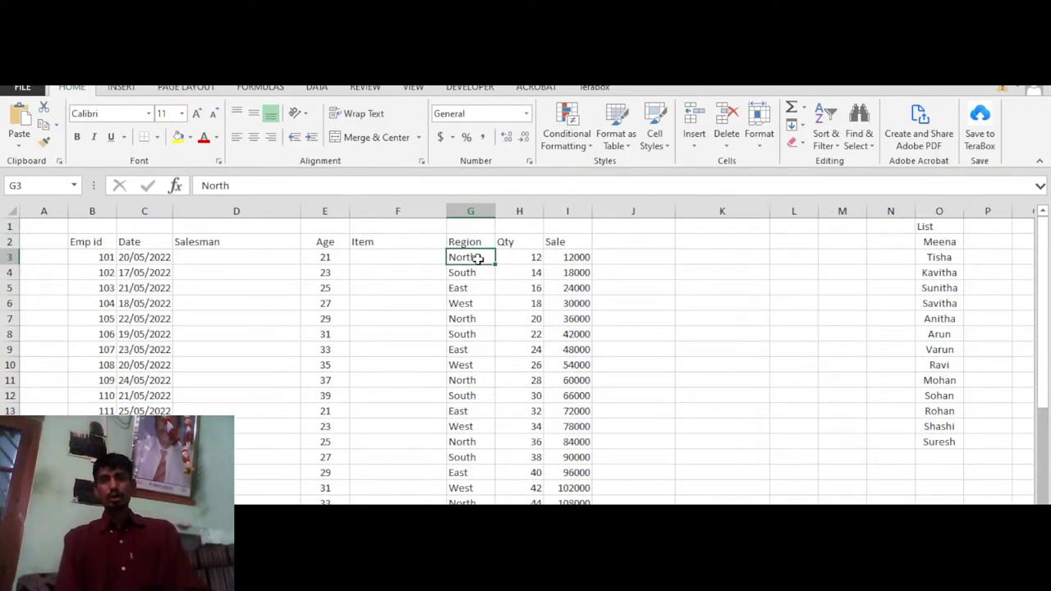
{"action": "key", "text": "shift+Down"}
{"action": "key", "text": "shift+Down"}
{"action": "key", "text": "shift+Down"}
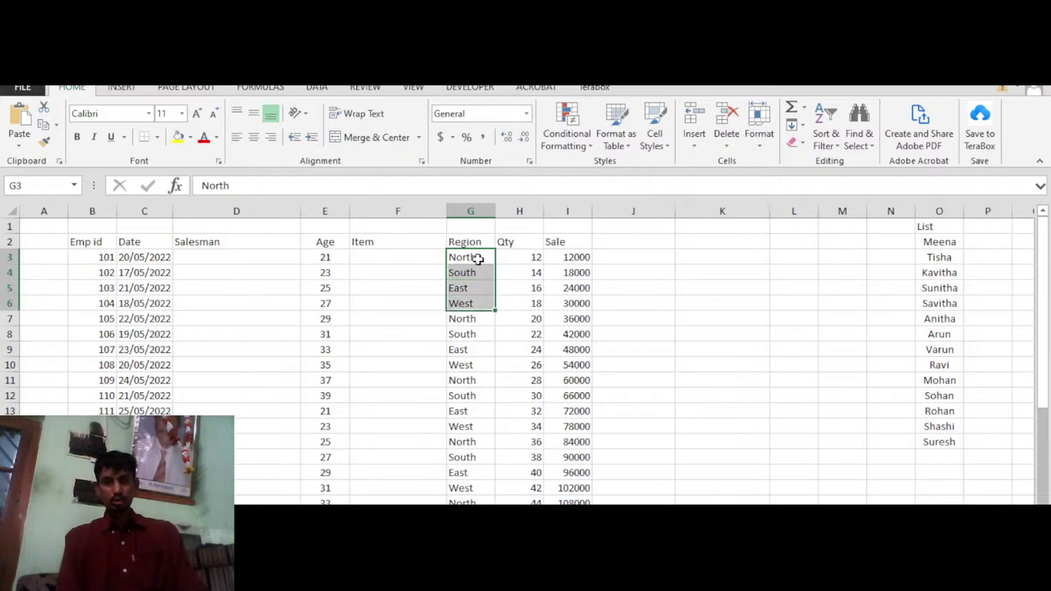
{"action": "key", "text": "ctrl+c"}
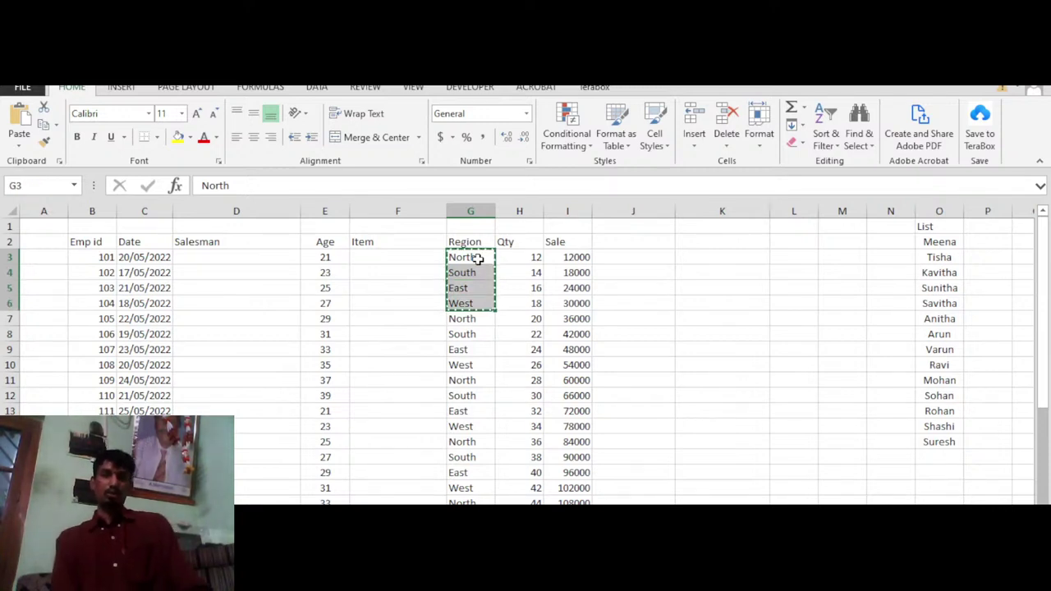
- Move toward V2, then return and copy the North–West region names again
{"action": "key", "text": "Right"}
{"action": "key", "text": "Right"}
{"action": "key", "text": "Right"}
{"action": "key", "text": "Right"}
{"action": "key", "text": "Right"}
{"action": "key", "text": "Right"}
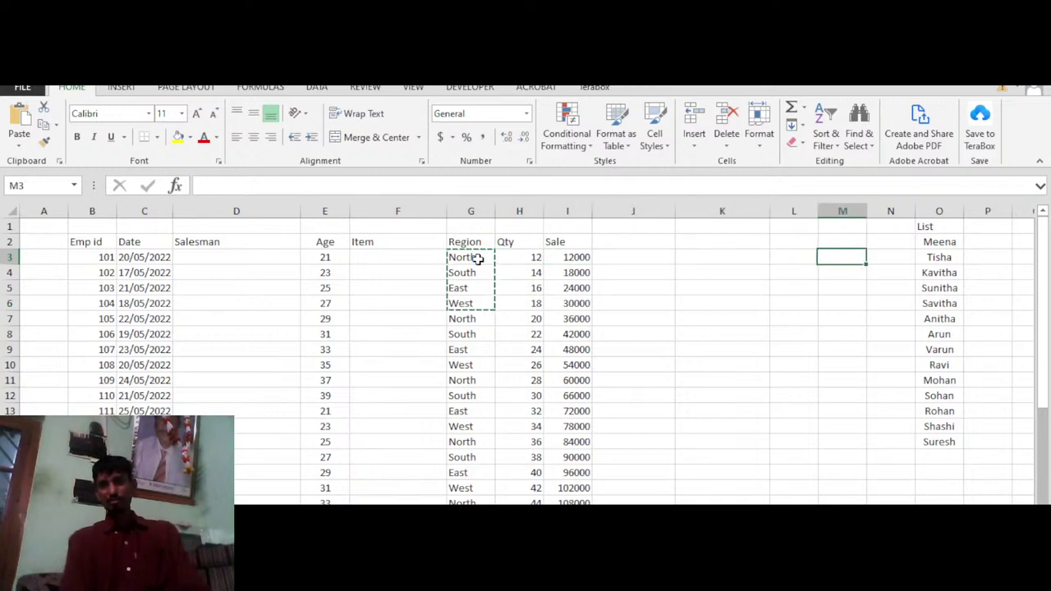
{"action": "key", "text": "Right"}
{"action": "key", "text": "Right"}
{"action": "key", "text": "Right"}
{"action": "key", "text": "Right"}
{"action": "key", "text": "Right"}
{"action": "key", "text": "Right"}
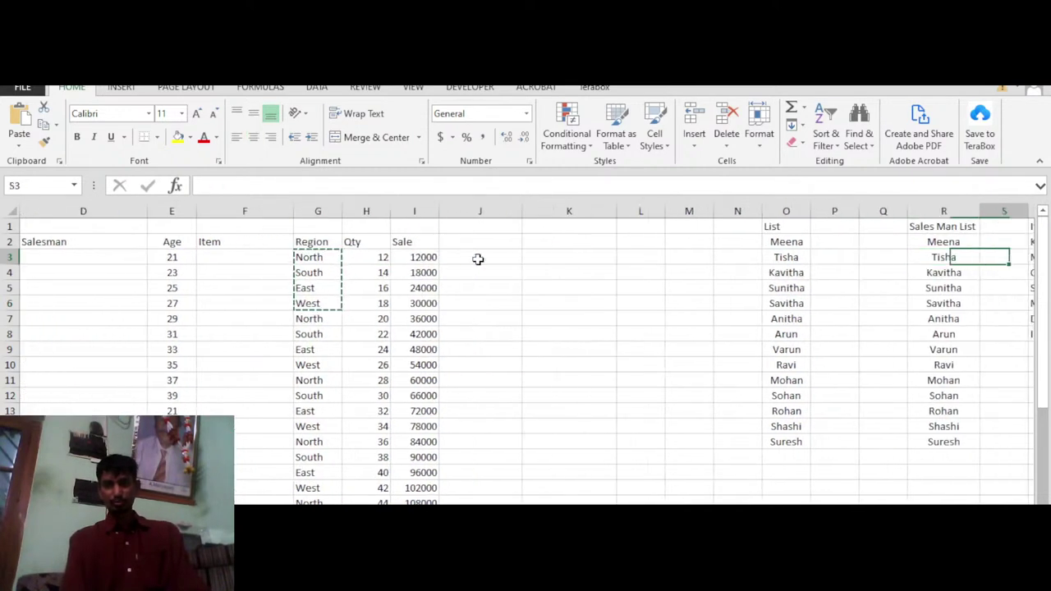
{"action": "key", "text": "Right"}
{"action": "key", "text": "Right"}
{"action": "key", "text": "Right"}
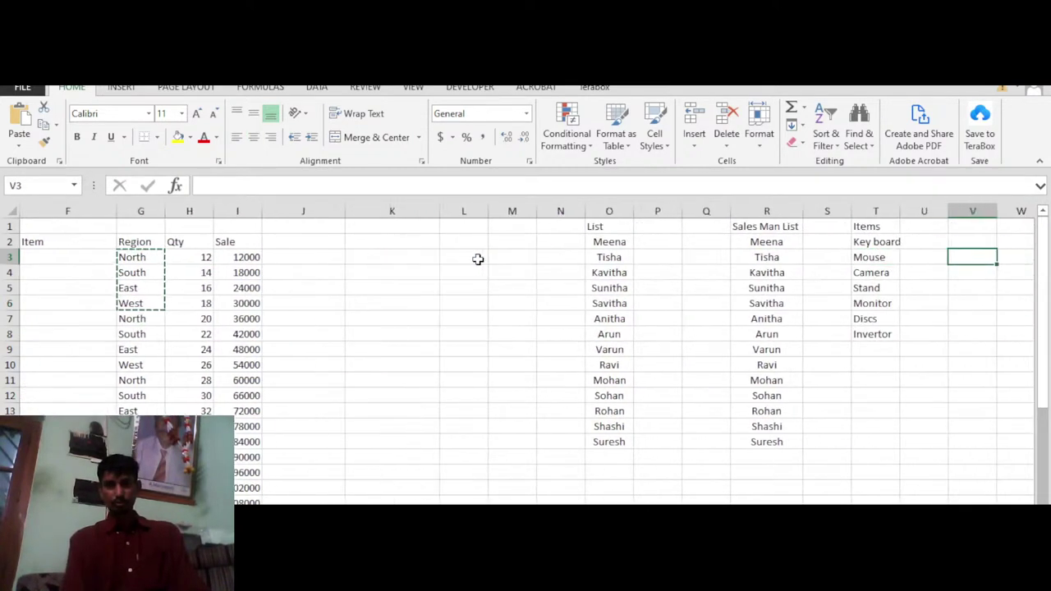
{"action": "key", "text": "Up"}
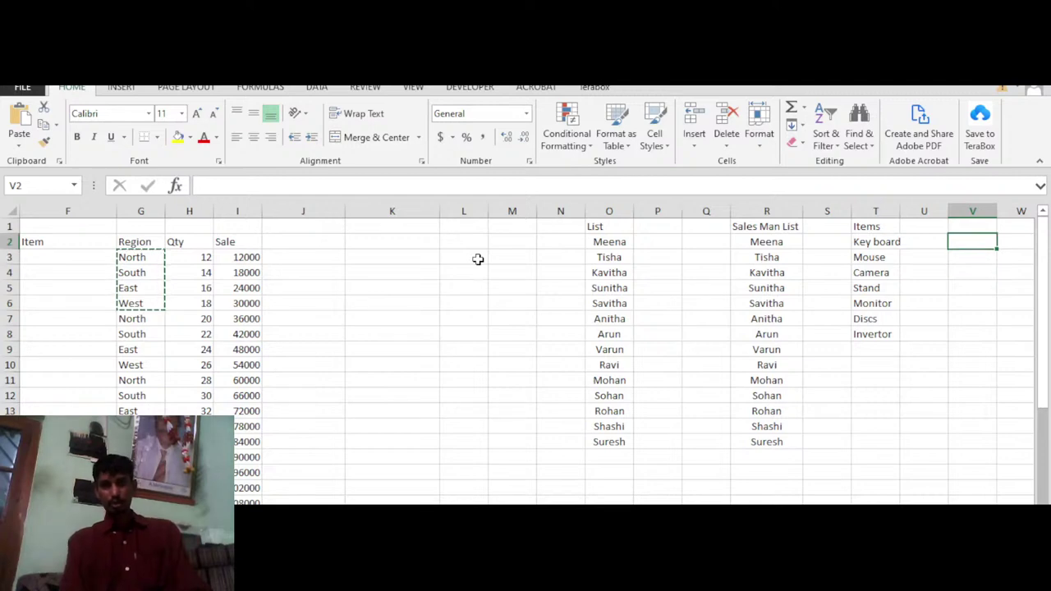
{"action": "type", "text": "v"}
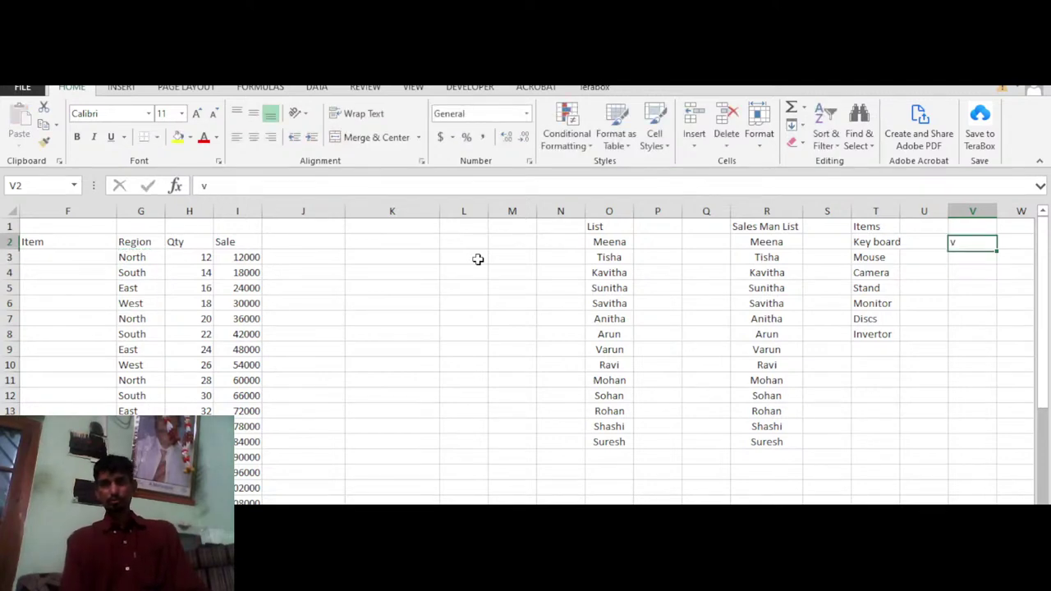
{"action": "key", "text": "Left"}
{"action": "key", "text": "Left"}
{"action": "key", "text": "Left"}
{"action": "key", "text": "Left"}
{"action": "key", "text": "Left"}
{"action": "key", "text": "Left"}
{"action": "key", "text": "Left"}
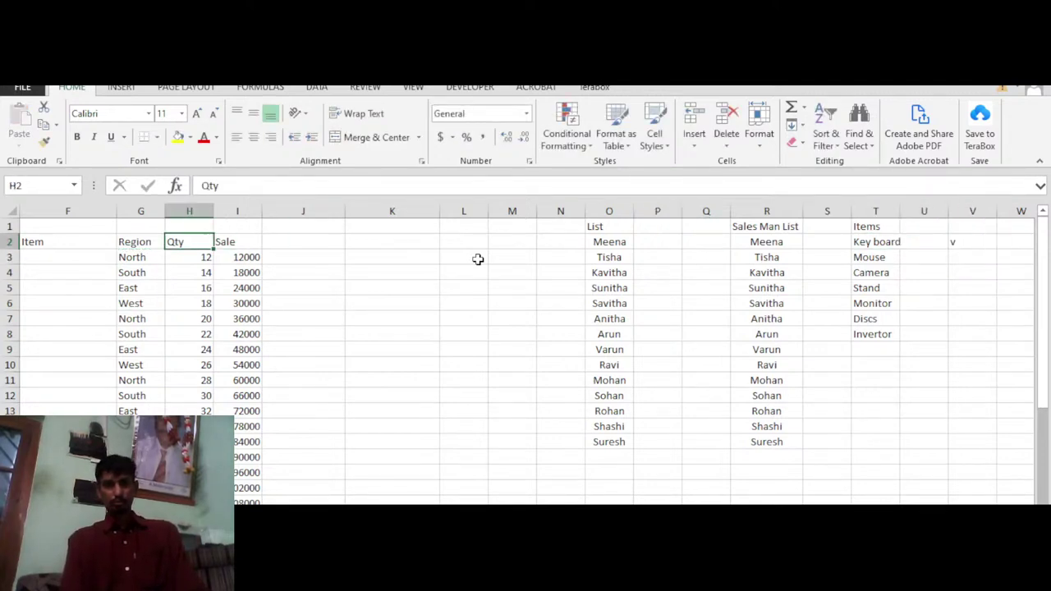
{"action": "key", "text": "Left"}
{"action": "key", "text": "Down"}
{"action": "key", "text": "shift+Down"}
{"action": "key", "text": "shift+Down"}
{"action": "key", "text": "shift+Down"}
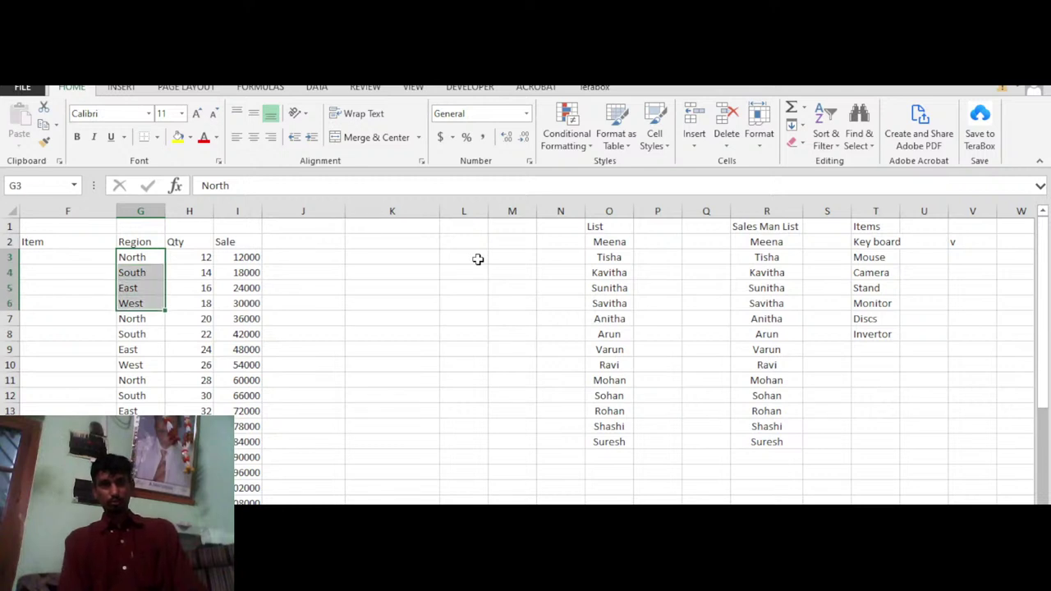
{"action": "key", "text": "ctrl+c"}
- Paste North, South, East and West into V2:V5, then select Item cell F3
{"action": "key", "text": "Right"}
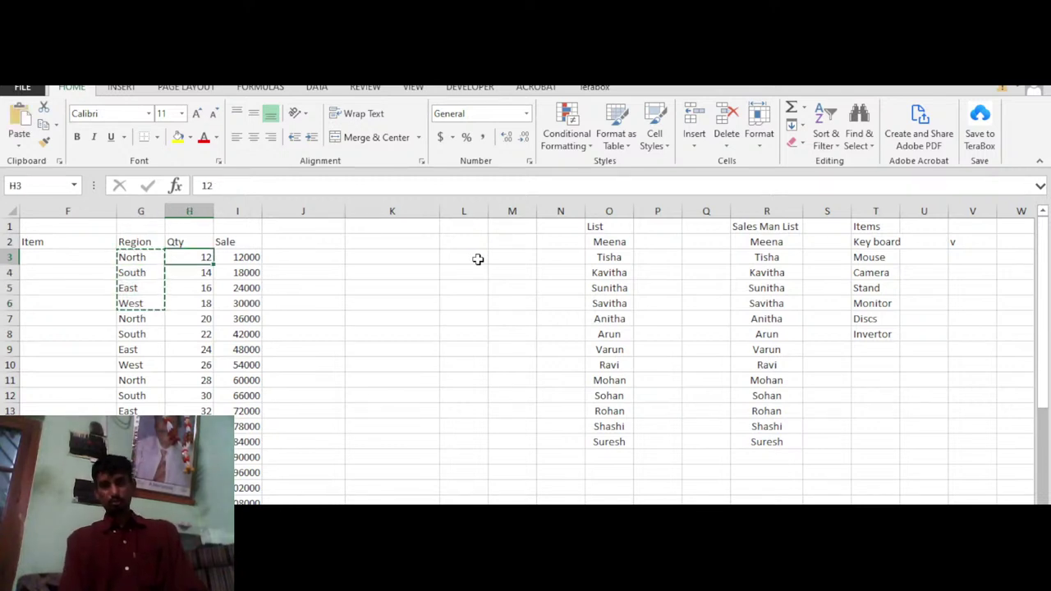
{"action": "key", "text": "Right"}
{"action": "key", "text": "Right"}
{"action": "key", "text": "Right"}
{"action": "key", "text": "Right"}
{"action": "key", "text": "Right"}
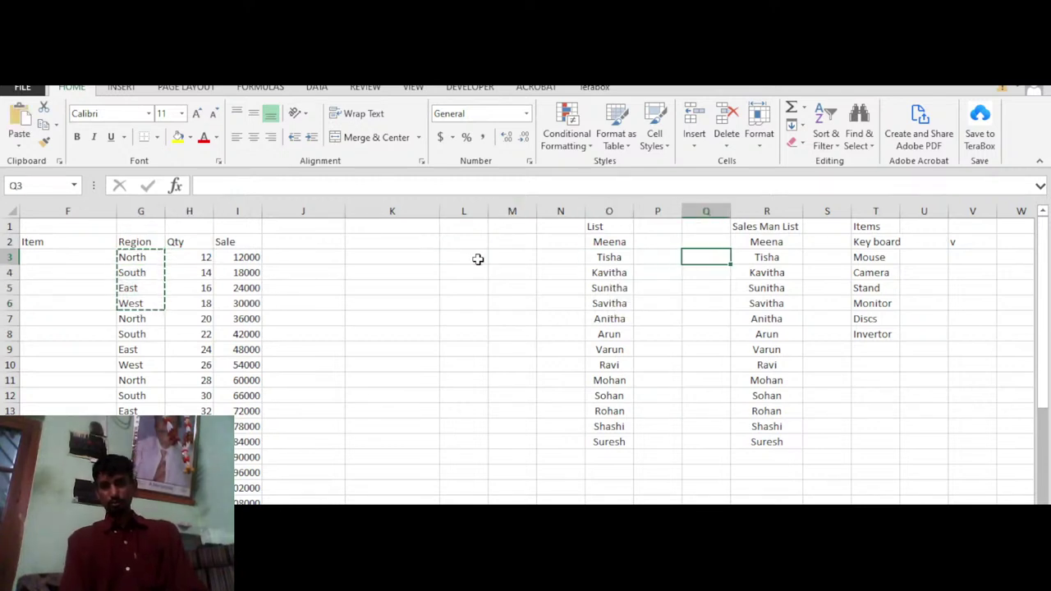
{"action": "key", "text": "Right"}
{"action": "key", "text": "Right"}
{"action": "key", "text": "Right"}
{"action": "key", "text": "Right"}
{"action": "key", "text": "Right"}
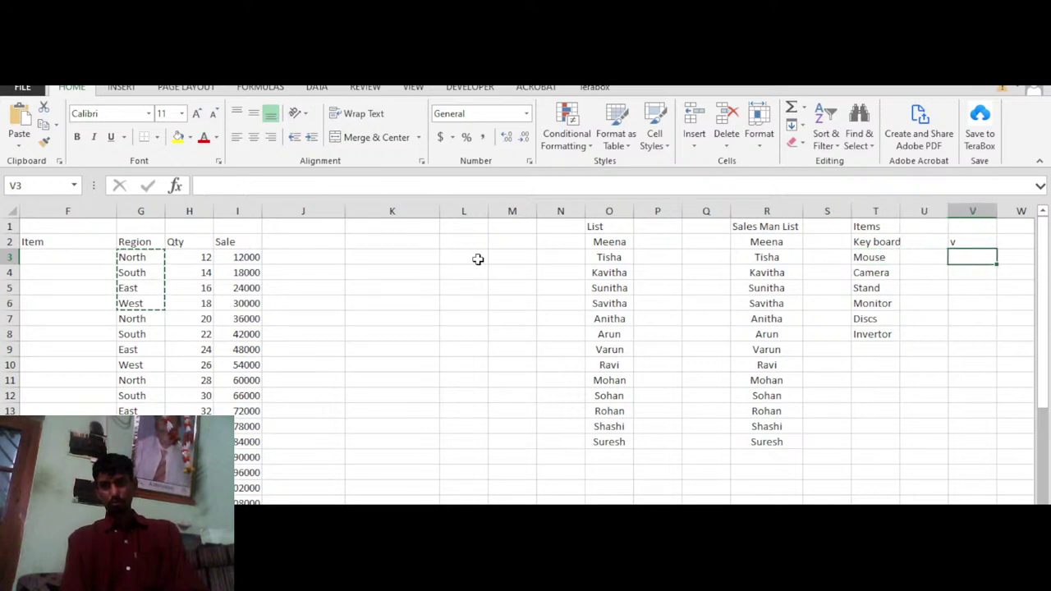
{"action": "key", "text": "Up"}
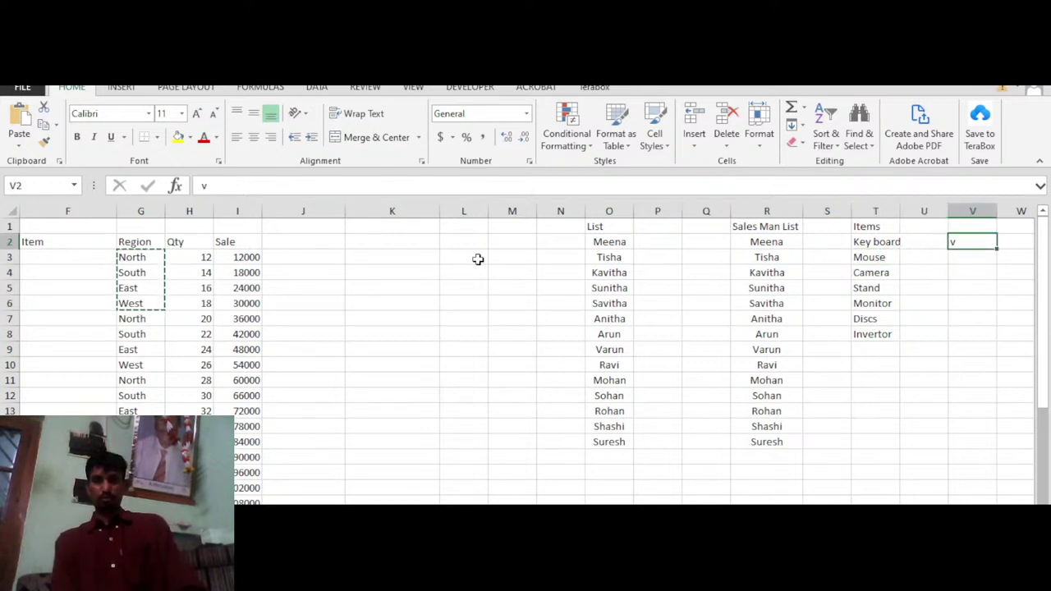
{"action": "key", "text": "ctrl+v"}
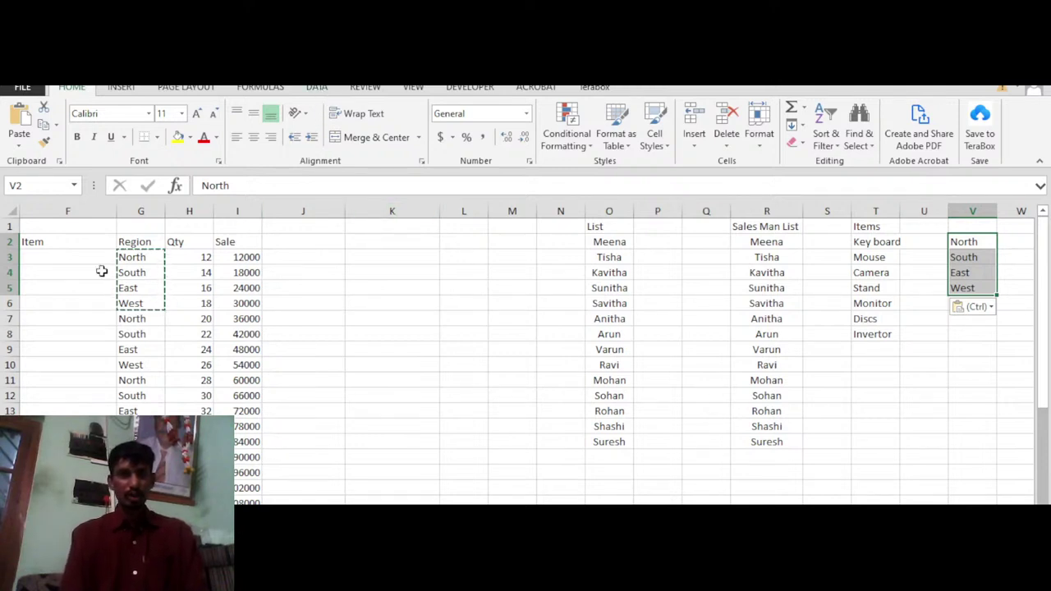
{"action": "left_click", "coordinate": [68, 261]}
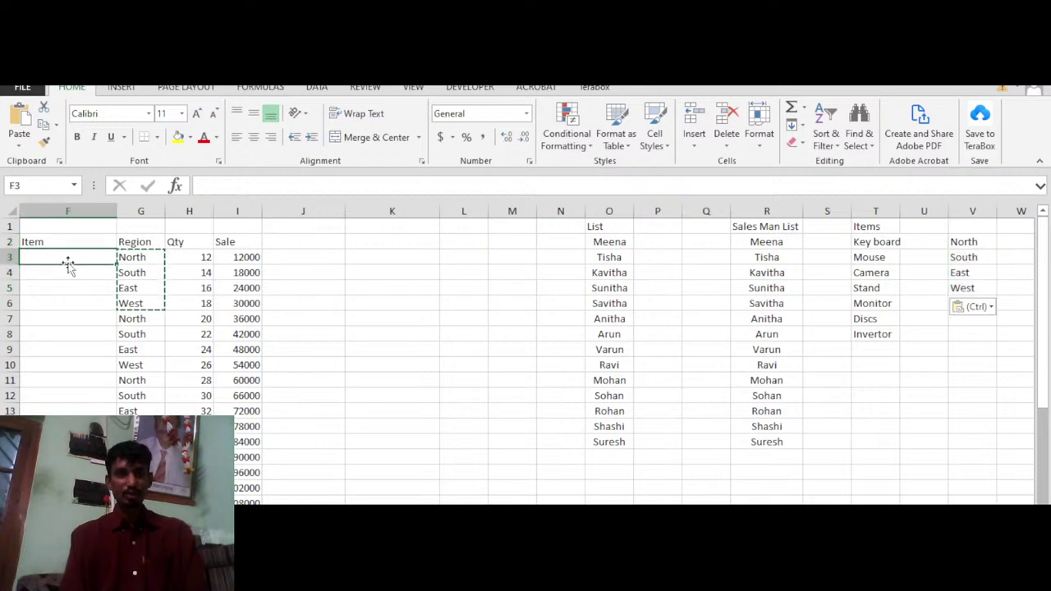
- Open Data Validation from the DATA tab for cell F3
{"action": "left_click", "coordinate": [317, 87]}
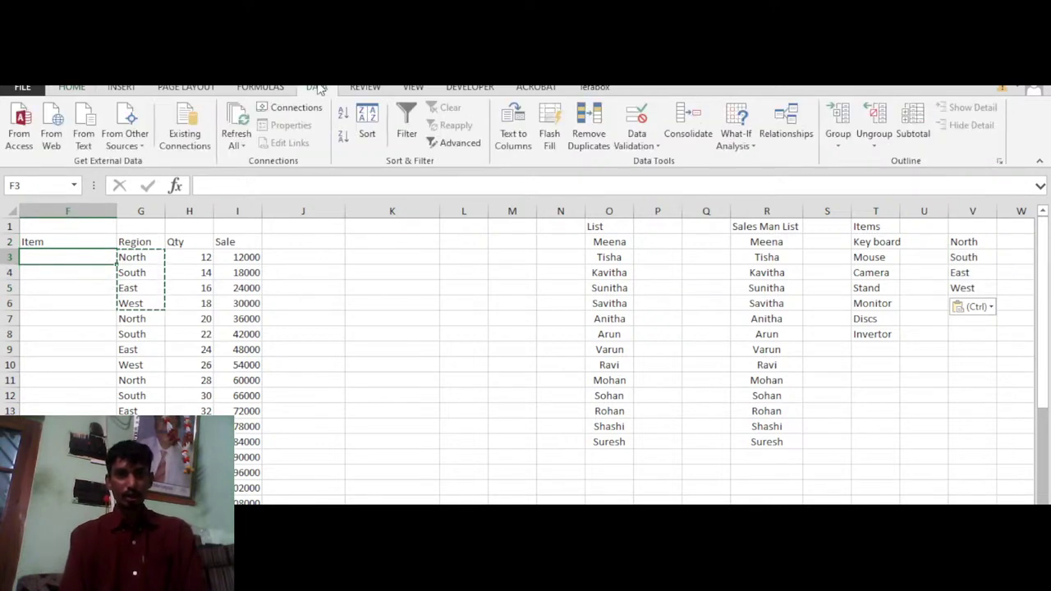
{"action": "left_click", "coordinate": [645, 150]}
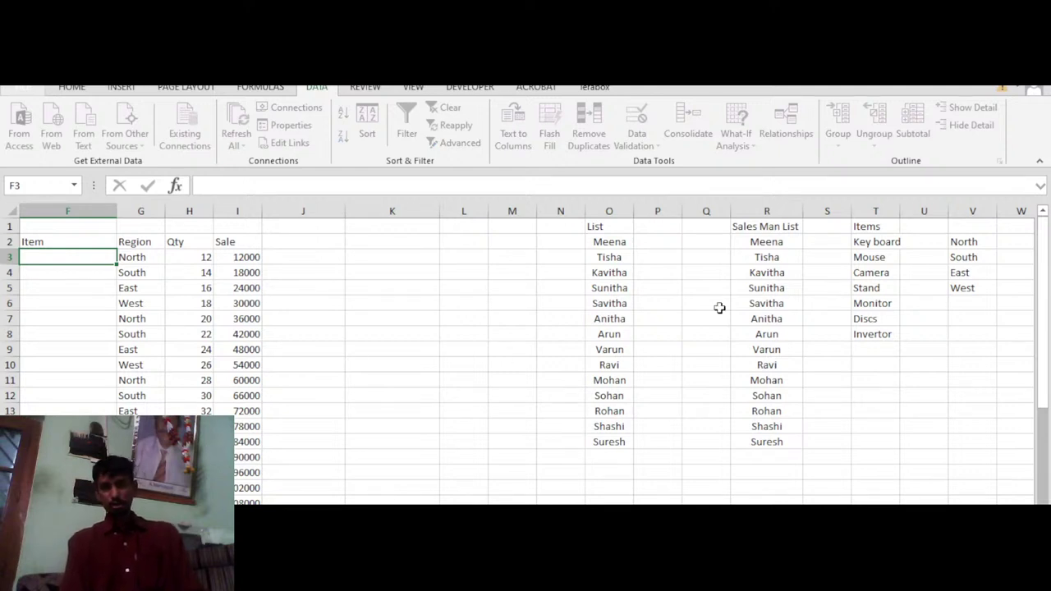
- Give F3 a List validation sourced from V2:V5 and choose North from its drop-down
{"action": "left_click_drag", "start_coordinate": [965, 243], "coordinate": [966, 285]}
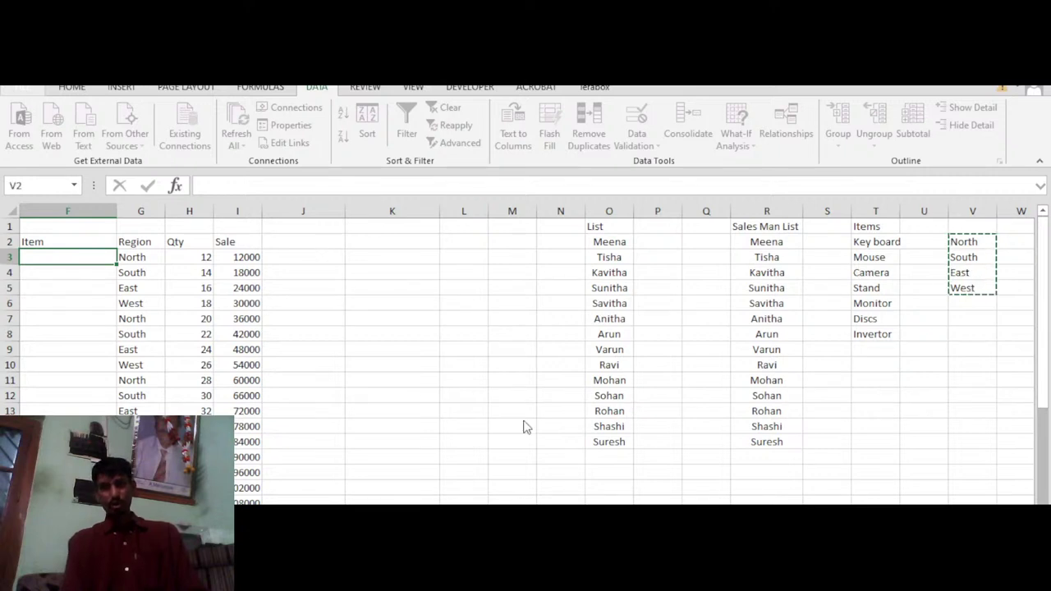
{"action": "key", "text": "Return"}
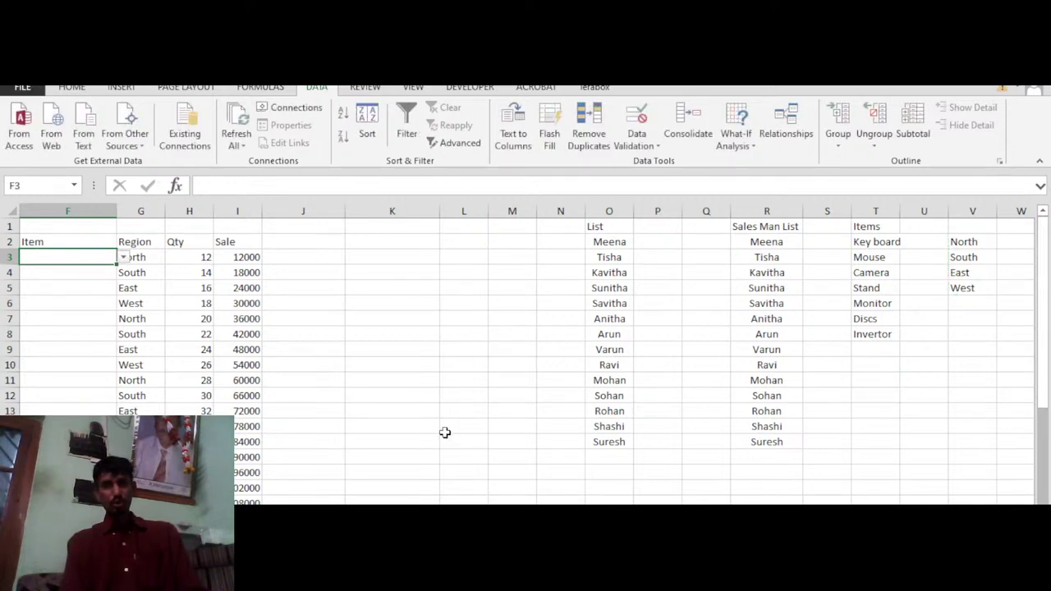
{"action": "left_click", "coordinate": [124, 258]}
{"action": "left_click", "coordinate": [117, 268]}
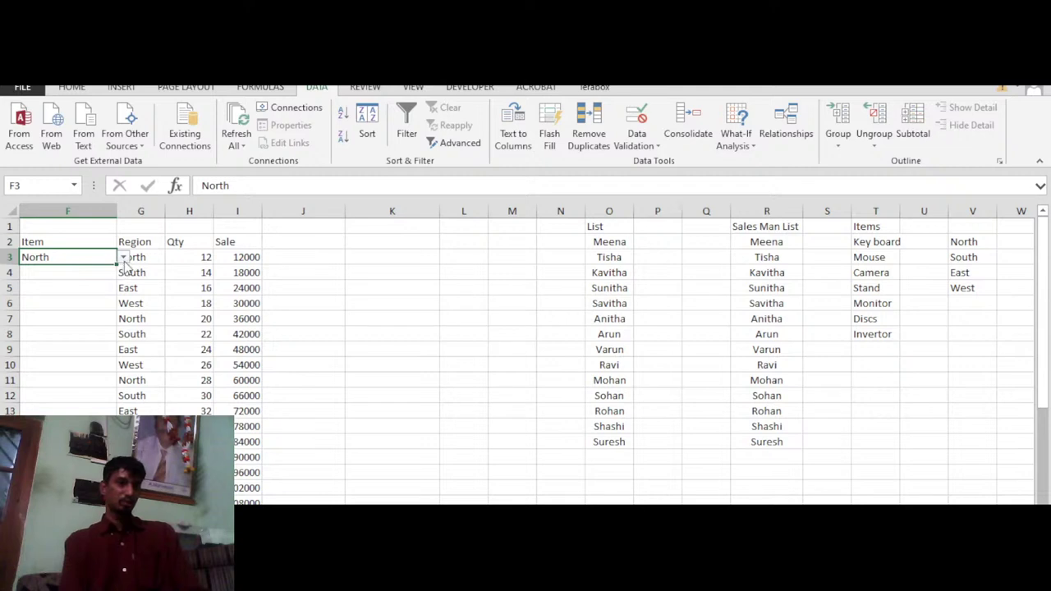
{"action": "left_click", "coordinate": [103, 272]}
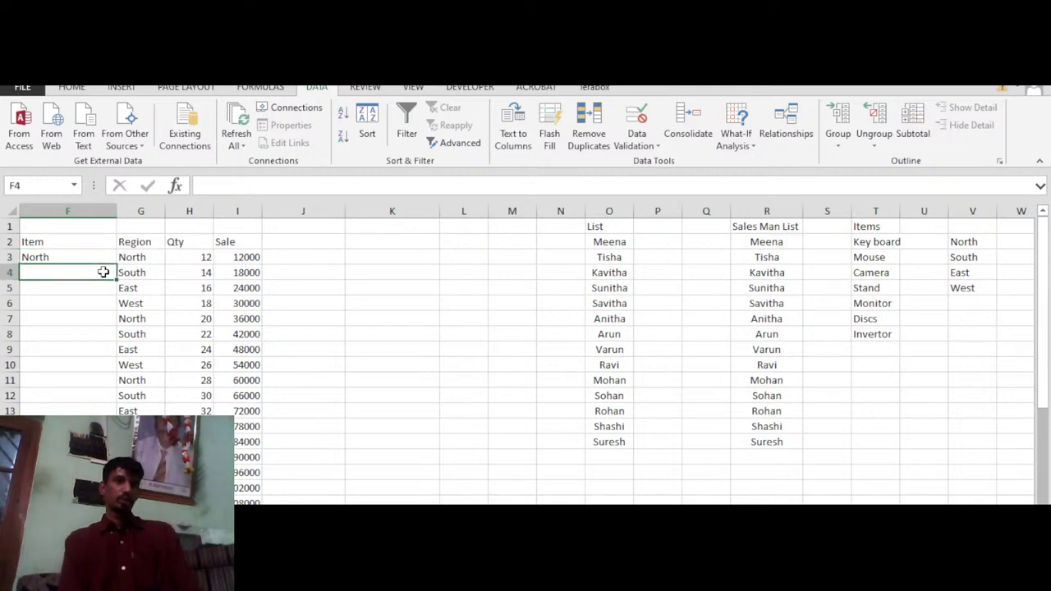
- Copy F3's North entry and its region drop-down into F4:F10
{"action": "key", "text": "Up"}
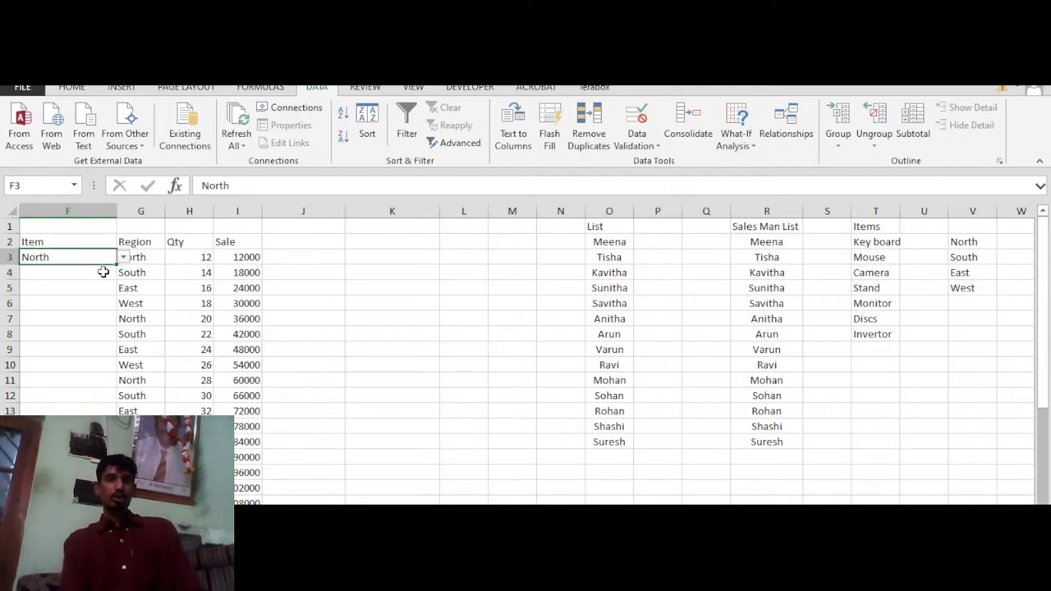
{"action": "key", "text": "ctrl+c"}
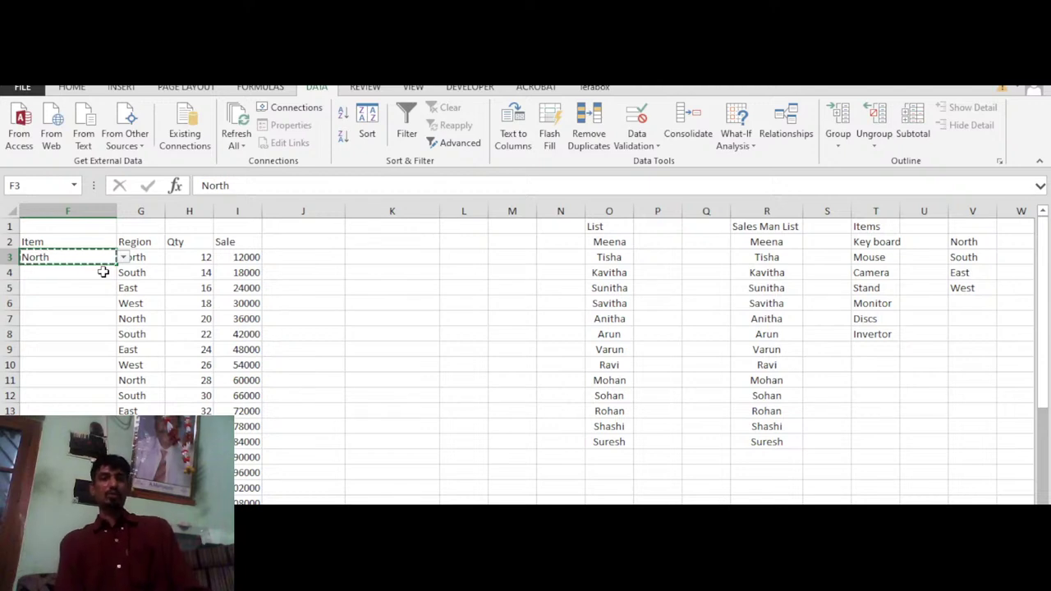
{"action": "key", "text": "shift+Down"}
{"action": "key", "text": "shift+Down"}
{"action": "key", "text": "shift+Down"}
{"action": "key", "text": "shift+Down"}
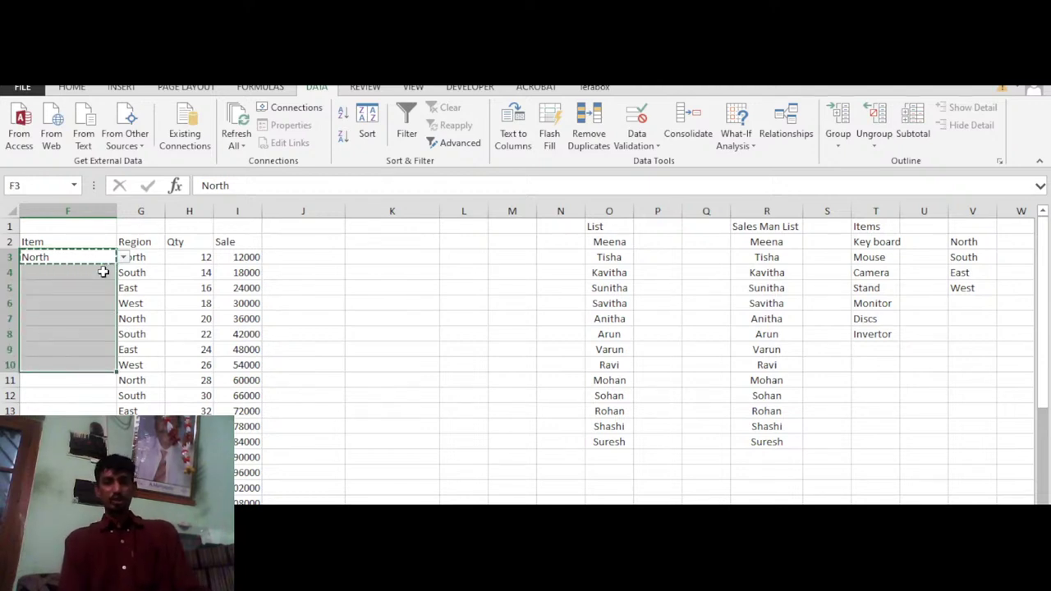
{"action": "key", "text": "ctrl+v"}
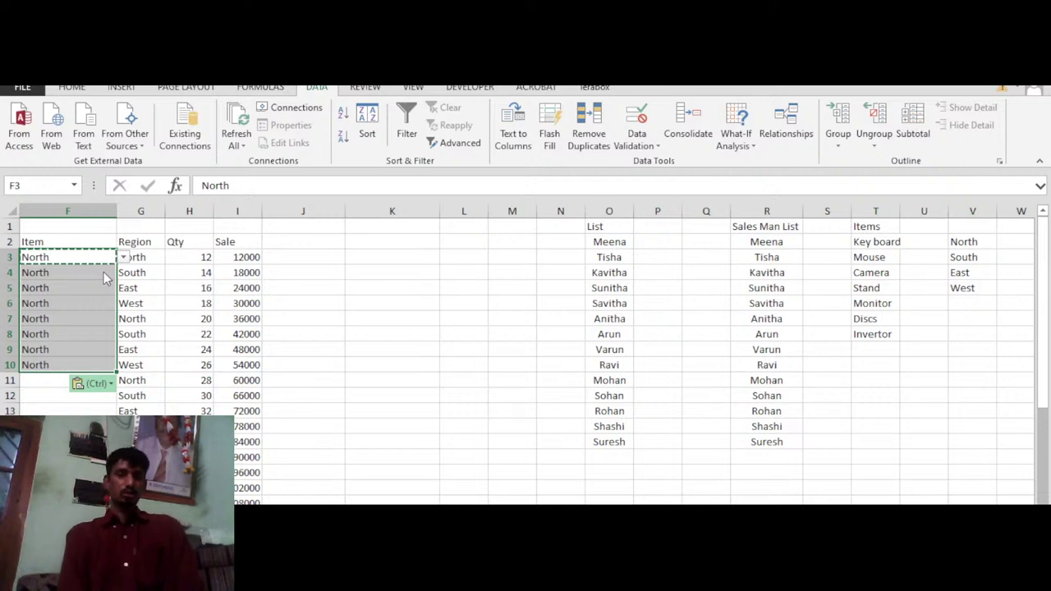
- Clear the pasted values from F4:F10, leaving only North in F3
{"action": "left_click", "coordinate": [104, 271]}
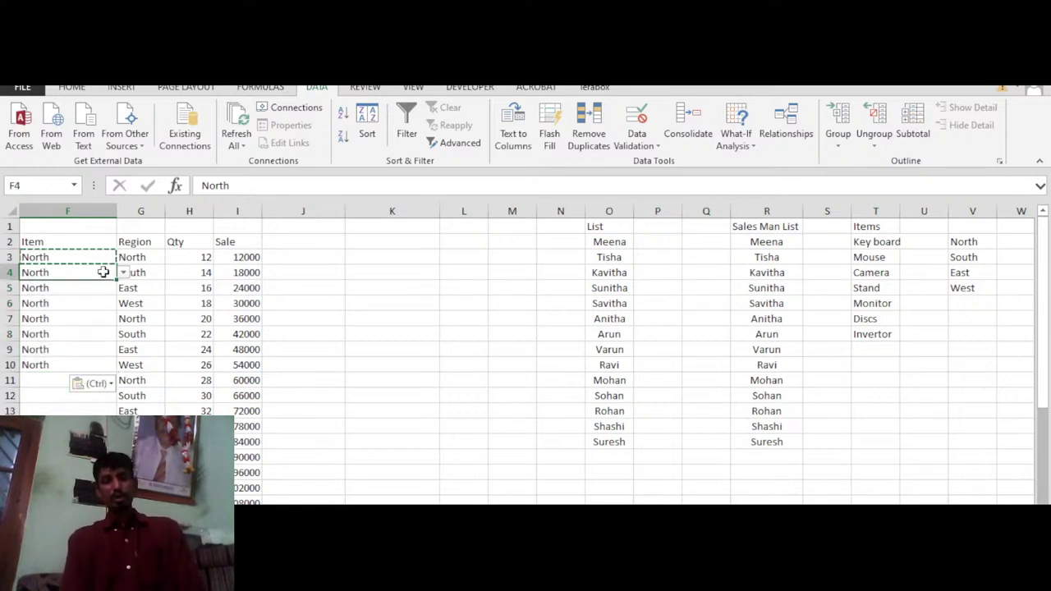
{"action": "key", "text": "ctrl+shift+Down"}
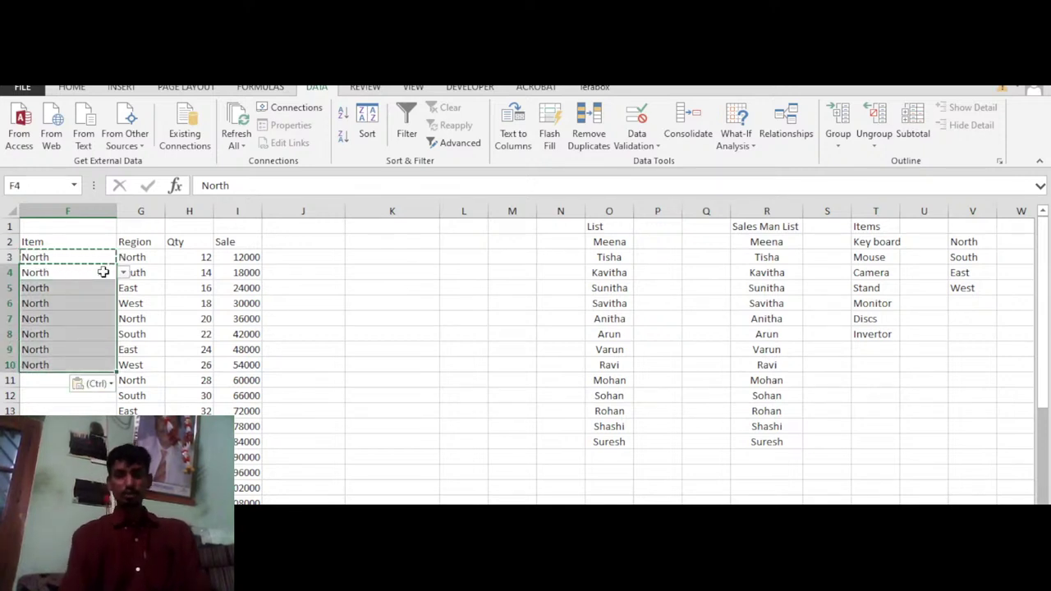
{"action": "key", "text": "Delete"}
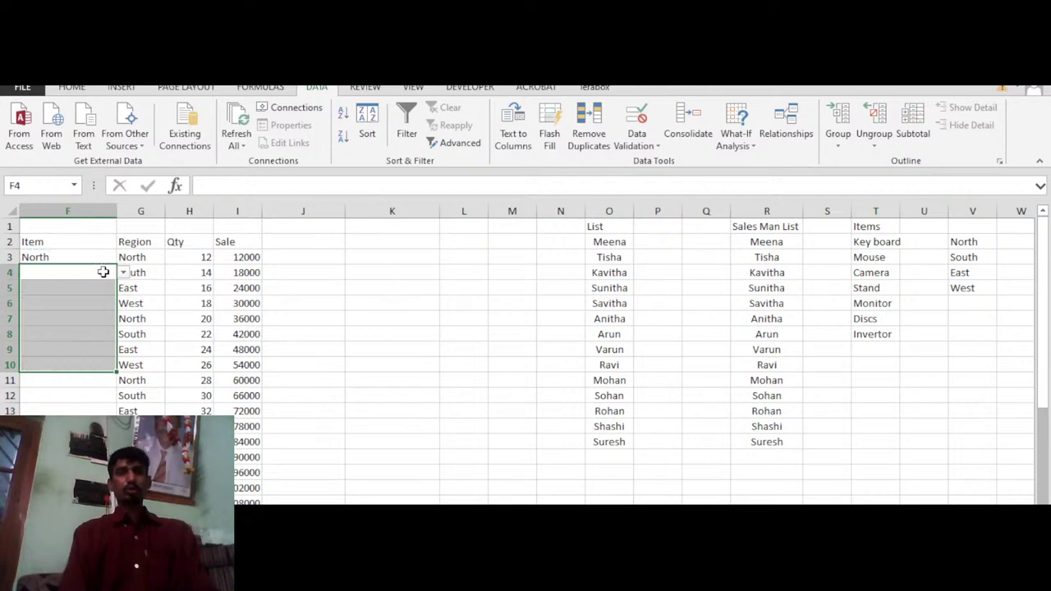
{"action": "key", "text": "Up"}
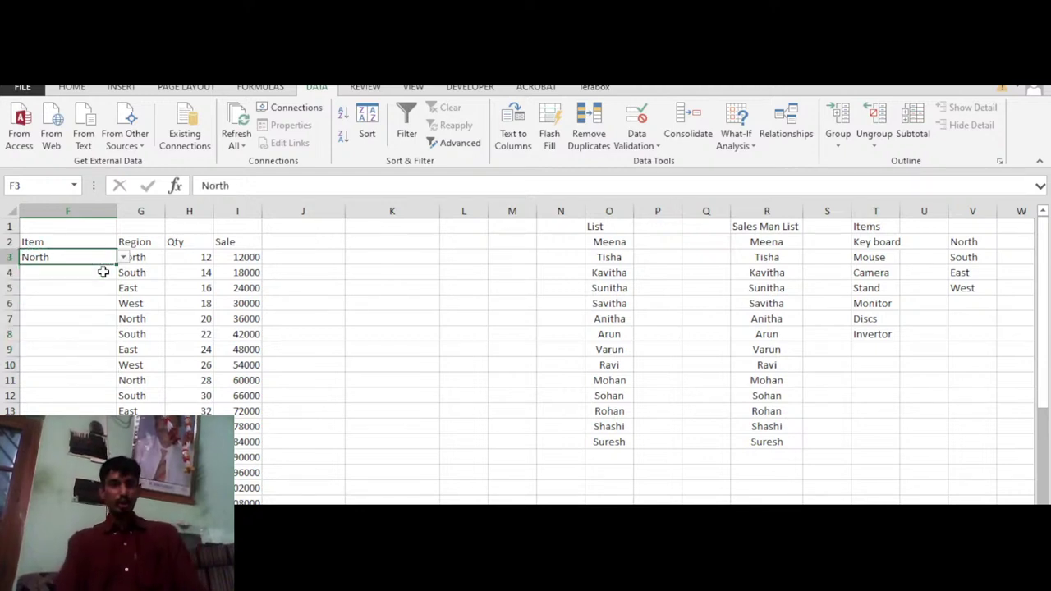
{"action": "key", "text": "Down"}
{"action": "key", "text": "Right"}
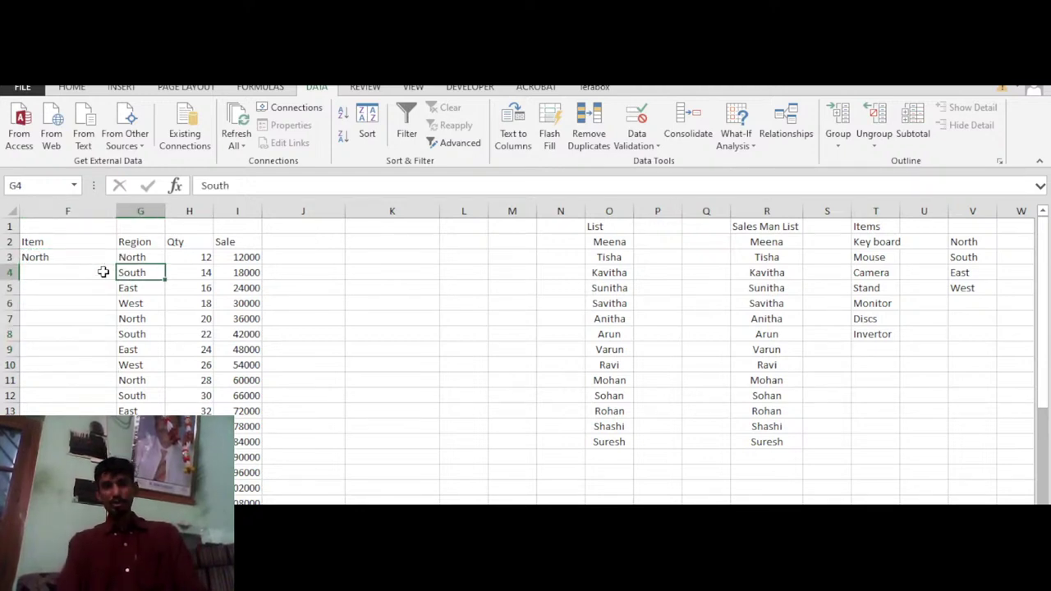
{"action": "key", "text": "Right"}
{"action": "key", "text": "Right"}
{"action": "key", "text": "Right"}
{"action": "key", "text": "Right"}
{"action": "key", "text": "Right"}
{"action": "key", "text": "Right"}
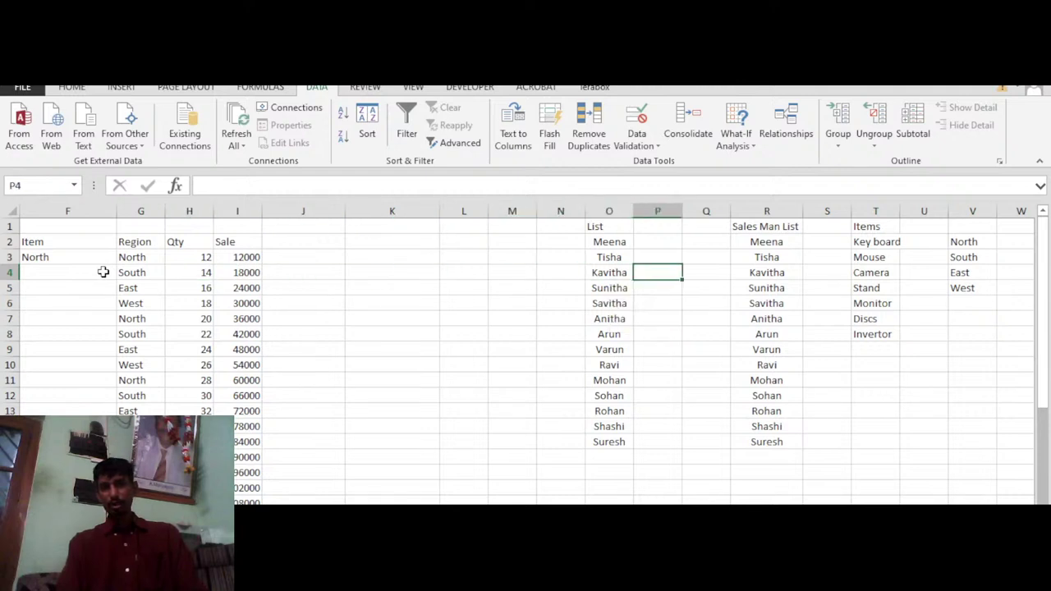
{"action": "key", "text": "Right"}
{"action": "key", "text": "Right"}
{"action": "key", "text": "Right"}
{"action": "key", "text": "Right"}
{"action": "key", "text": "Right"}
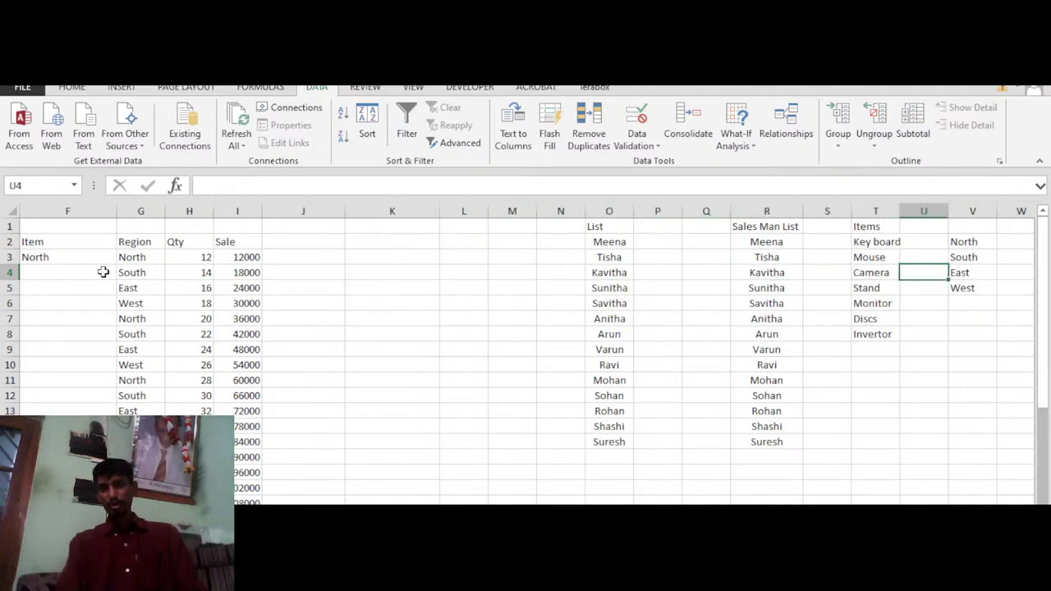
{"action": "key", "text": "Right"}
{"action": "key", "text": "Up"}
{"action": "key", "text": "Up"}
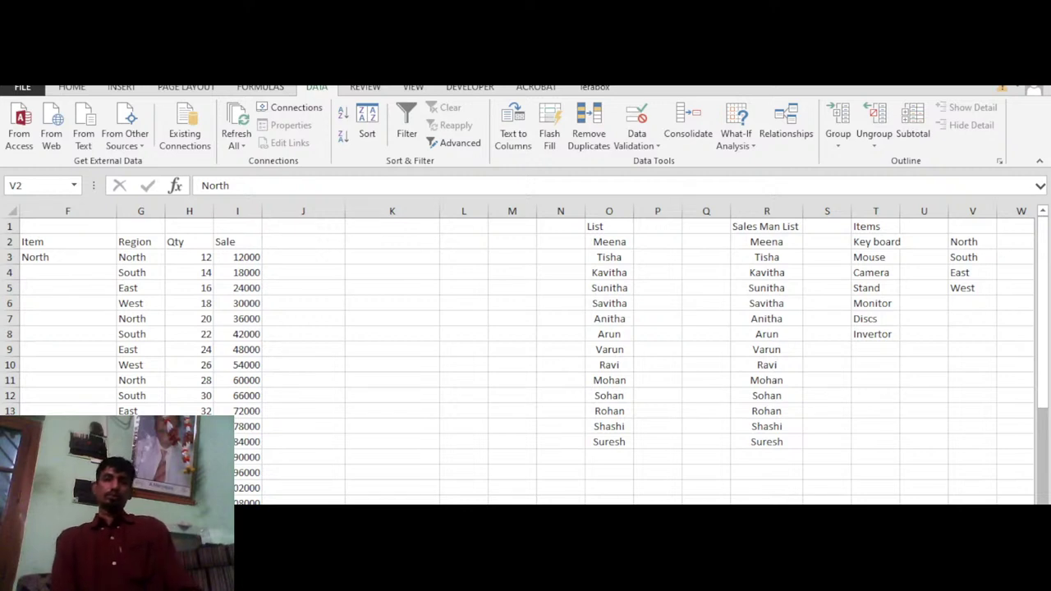
{"action": "left_click", "coordinate": [744, 353]}
{"action": "key", "text": "ctrl+Down"}
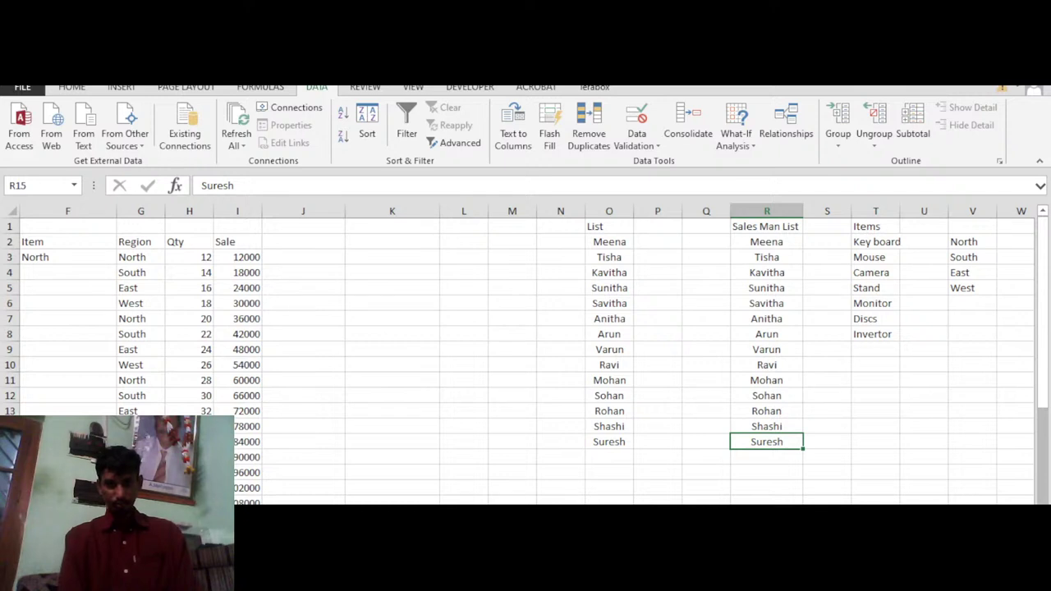
{"action": "key", "text": "alt+Tab"}
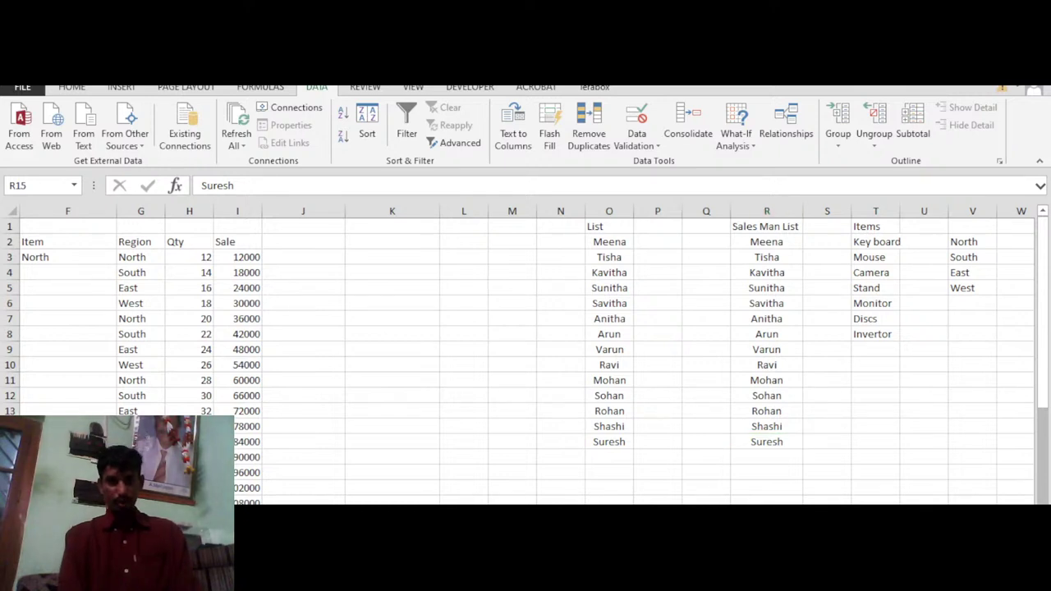